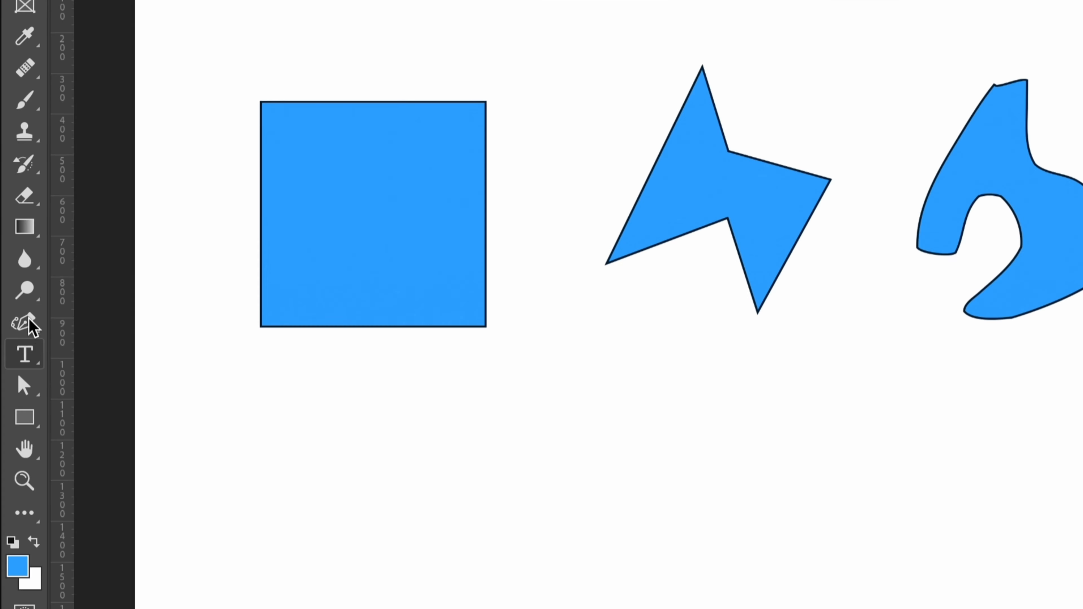
Step: Use the Add Anchor Point tool to bend the left edge of Shape 1 and the bottom edge of Shape 3 into curves
click(29, 321)
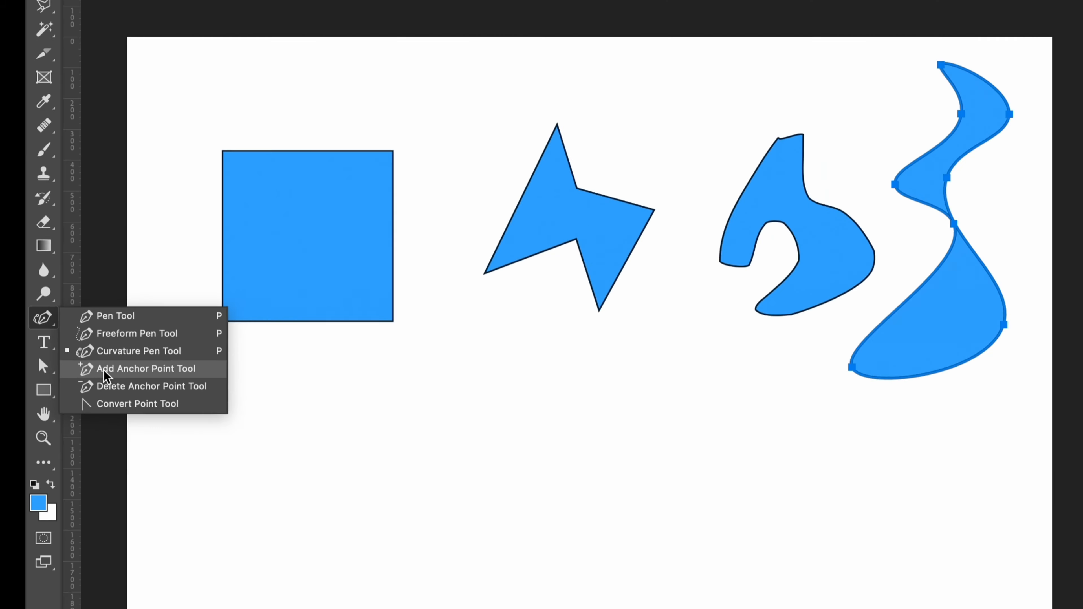
click(106, 395)
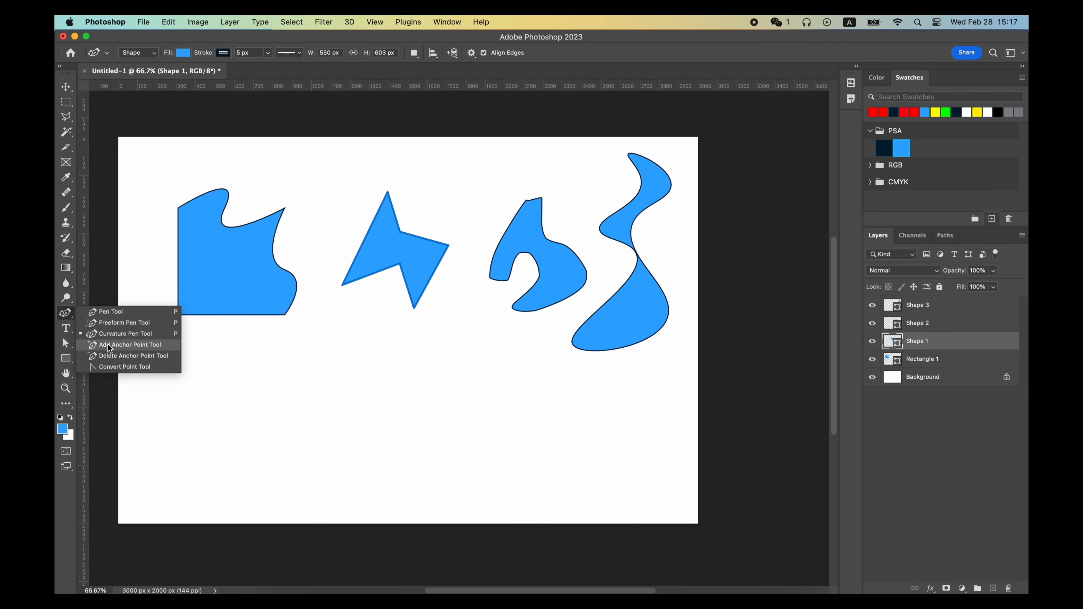
click(109, 344)
drag(363, 240, 394, 256)
click(949, 306)
drag(634, 343, 640, 378)
Step: Delete the upper-left and lower-right corner anchor points of Rectangle 1 with the Delete Anchor Point tool
right_click(66, 313)
click(110, 360)
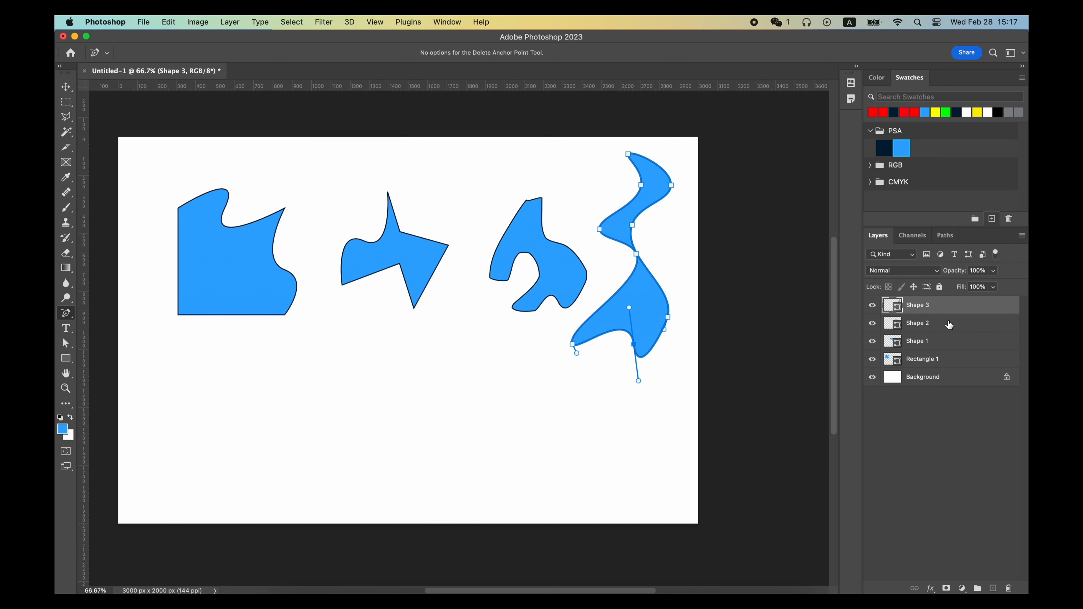
click(950, 358)
click(177, 208)
click(284, 314)
Step: Delete the lower-left corner anchor of Shape 1 and an anchor on the bottom edge of Shape 2
click(950, 341)
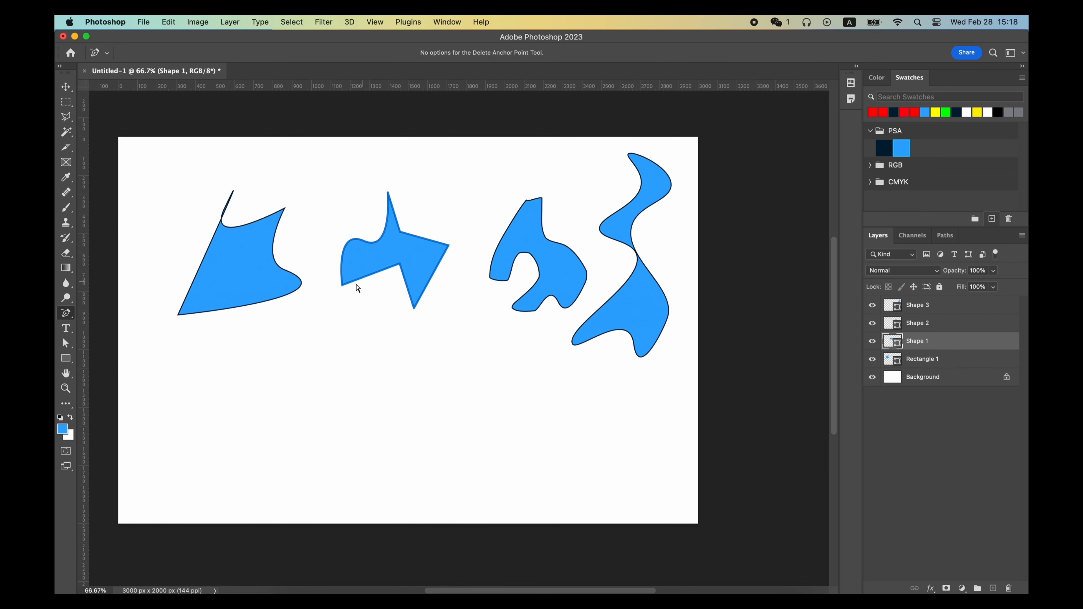
click(342, 285)
click(967, 325)
click(535, 311)
Step: Delete four anchor points from Shape 3: three around its narrow middle and the lower-left corner
click(928, 306)
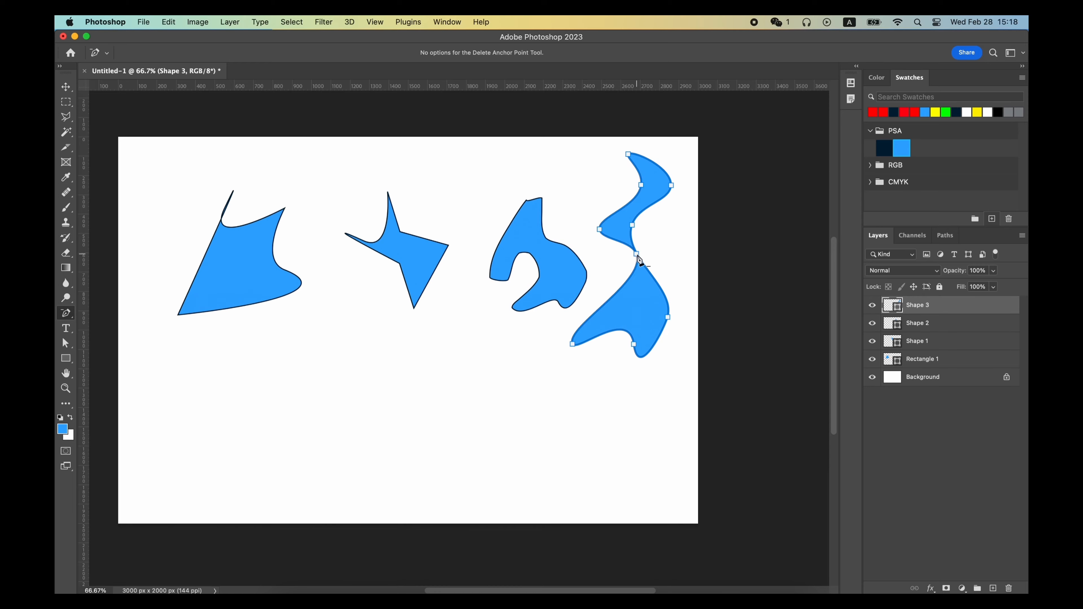
click(637, 258)
click(599, 229)
click(631, 233)
click(572, 342)
Step: Convert the lower-left corner of Rectangle 1 to a smooth point with the Convert Point tool and reshape the curve with its handles
right_click(68, 312)
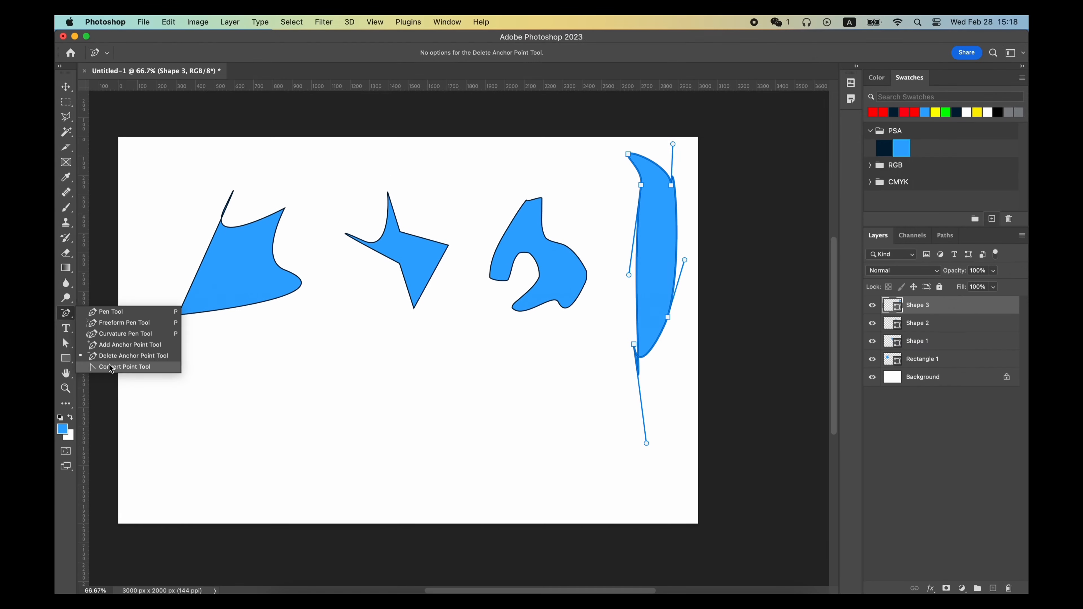
click(107, 401)
click(917, 341)
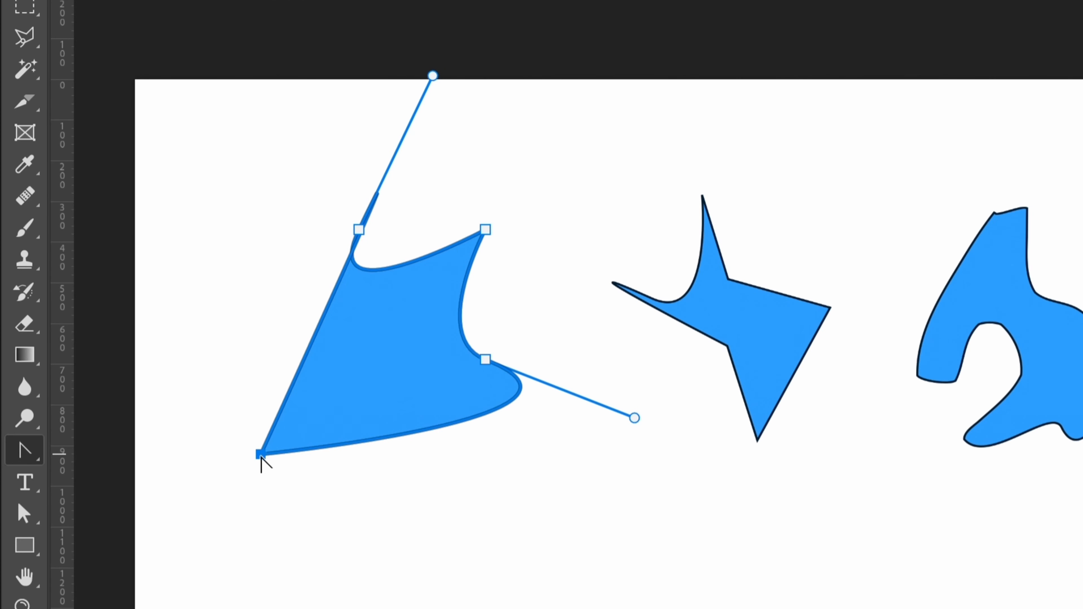
drag(177, 314, 202, 344)
drag(310, 517, 399, 581)
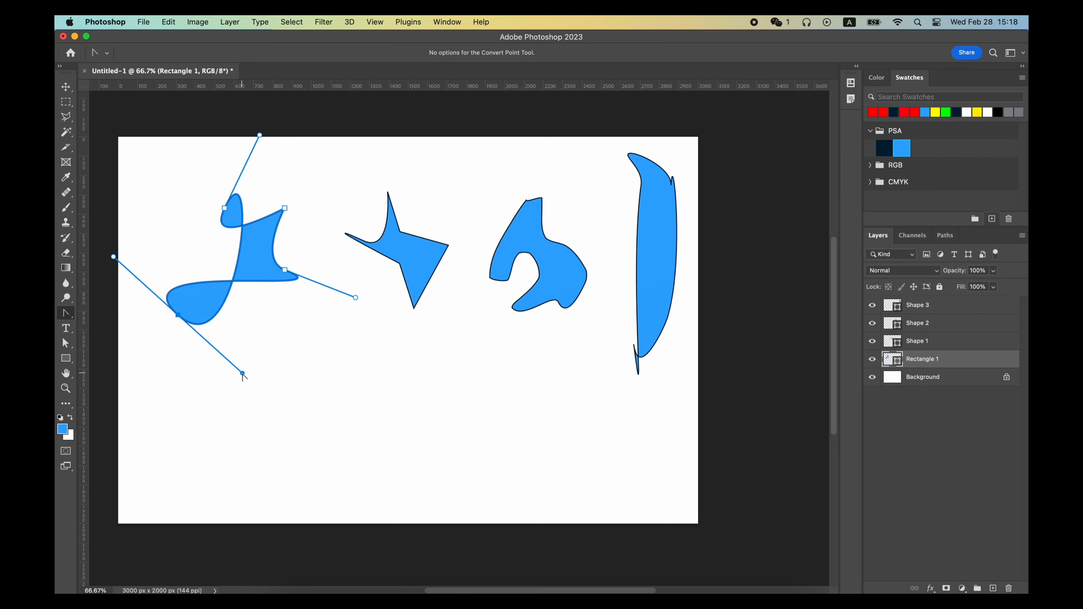
drag(243, 374, 350, 416)
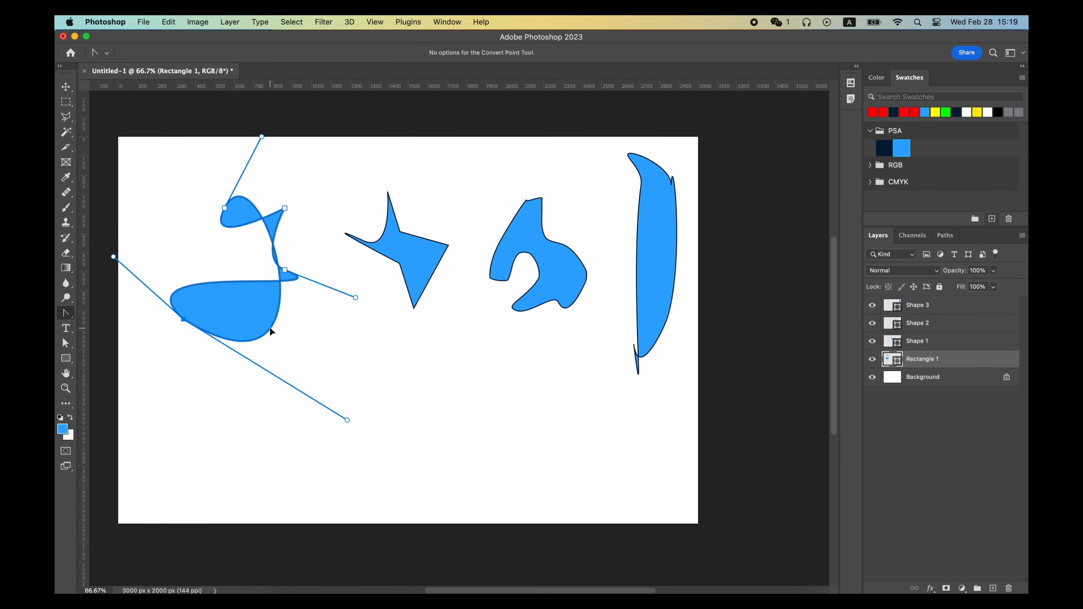
click(442, 284)
drag(396, 292, 456, 336)
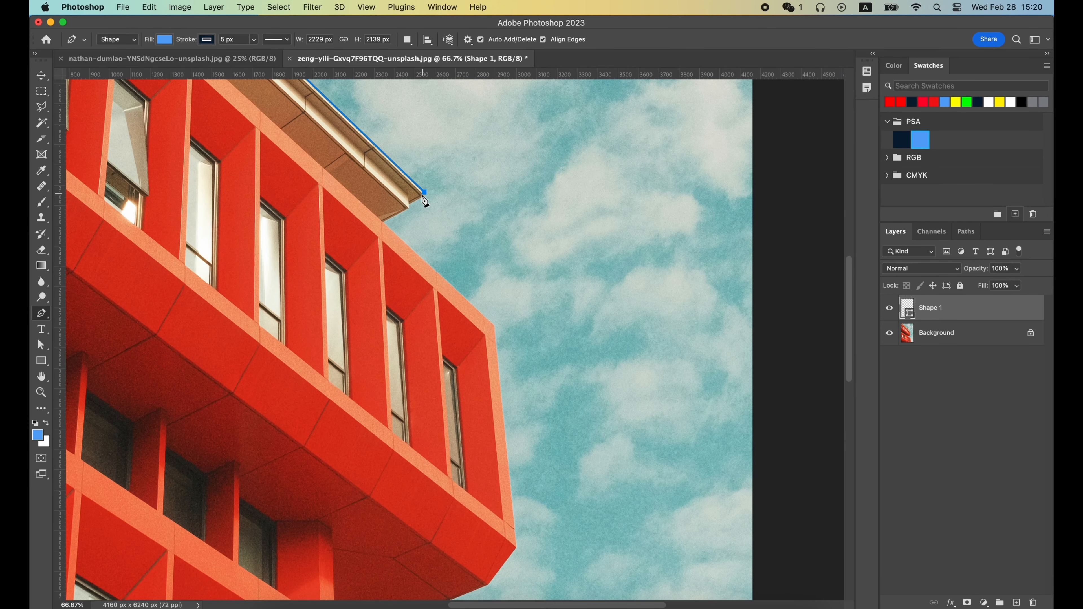
Step: Trace the red building's outline with the Pen tool from the roof overhang down the facade corners to the lower block's top corner
click(383, 222)
click(494, 326)
scroll(494, 327, down, 6)
click(516, 300)
click(487, 337)
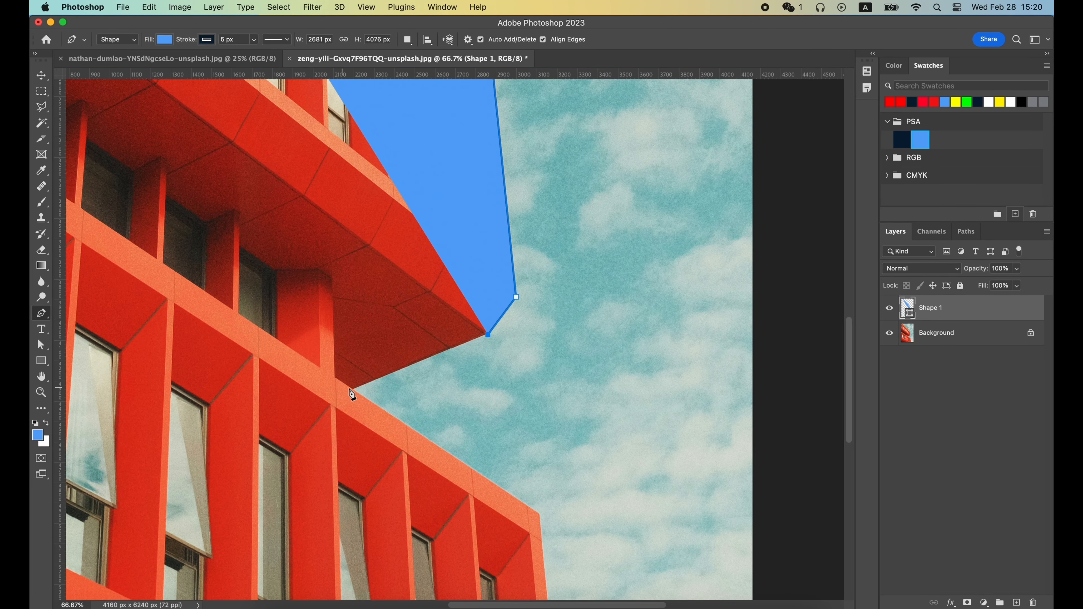
click(353, 390)
click(539, 517)
Step: Carry the pen outline down past the building's lower block and along the photo's bottom edge to its lower-left corner
scroll(539, 518, down, 8)
key(super+minus)
key(super+minus)
key(super+minus)
key(super+minus)
click(314, 484)
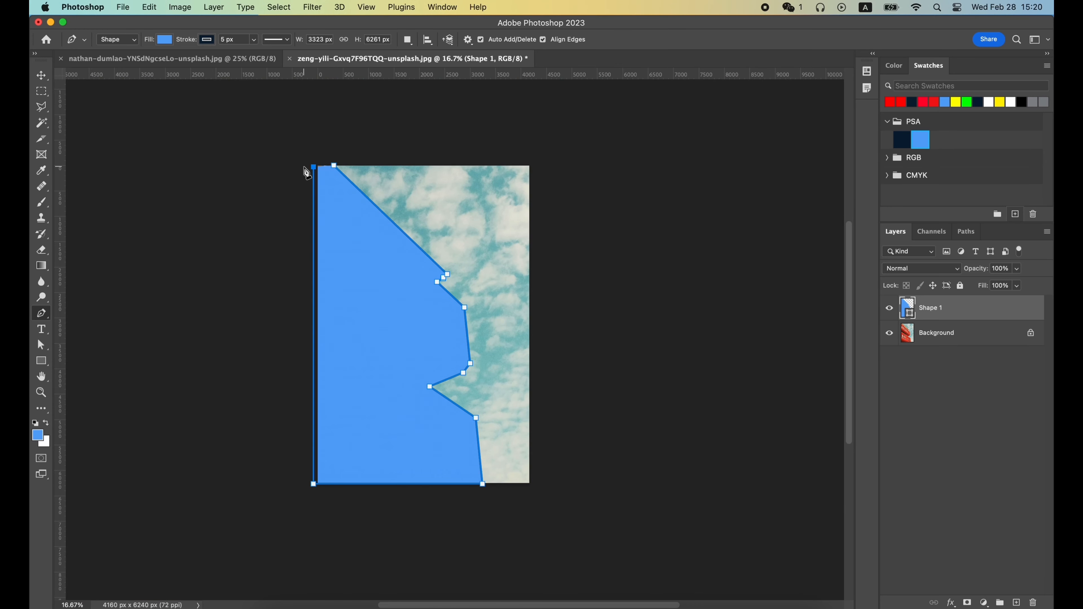
Step: Duplicate the building photo's Background layer and adjust the copy's colours with Hue/Saturation
click(938, 336)
key(super+j)
key(super+shift+u)
key(super+z)
key(super+u)
drag(853, 341, 919, 339)
click(1017, 300)
key(super+w)
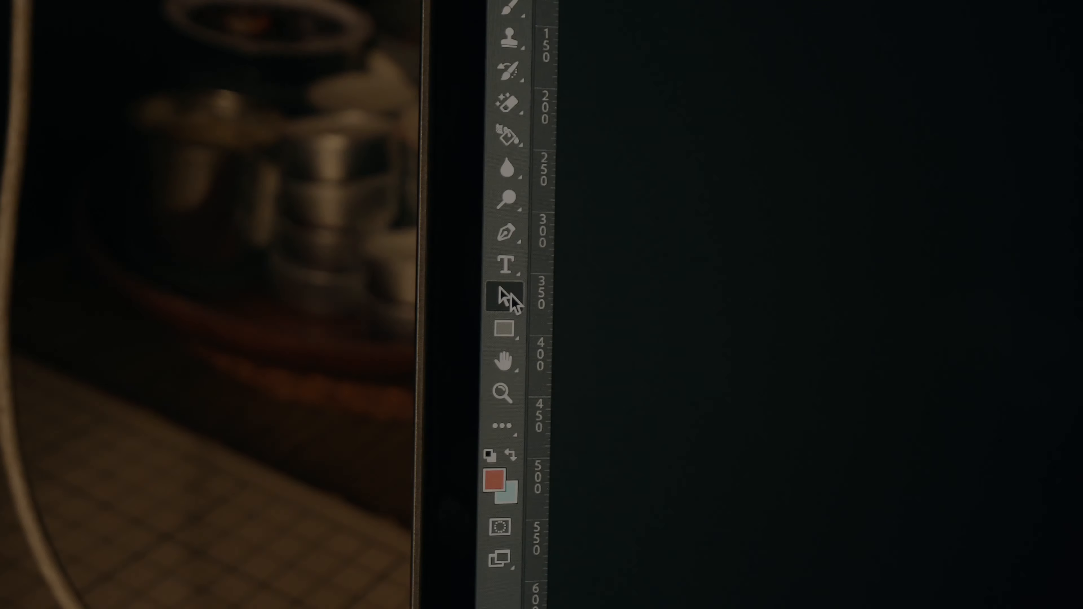
Step: Activate the Path Selection tool
click(511, 297)
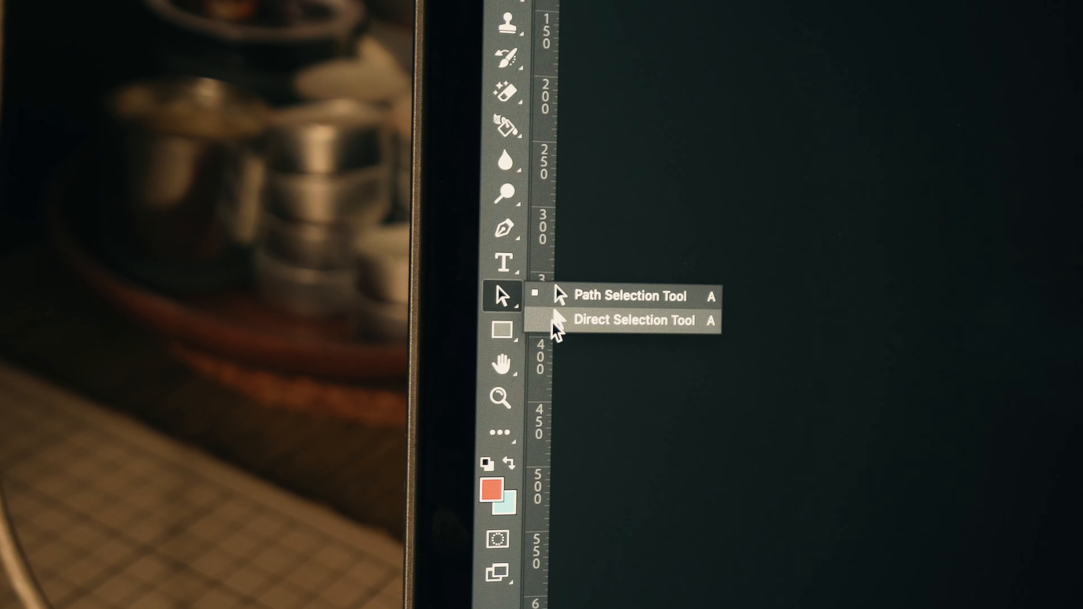
click(558, 298)
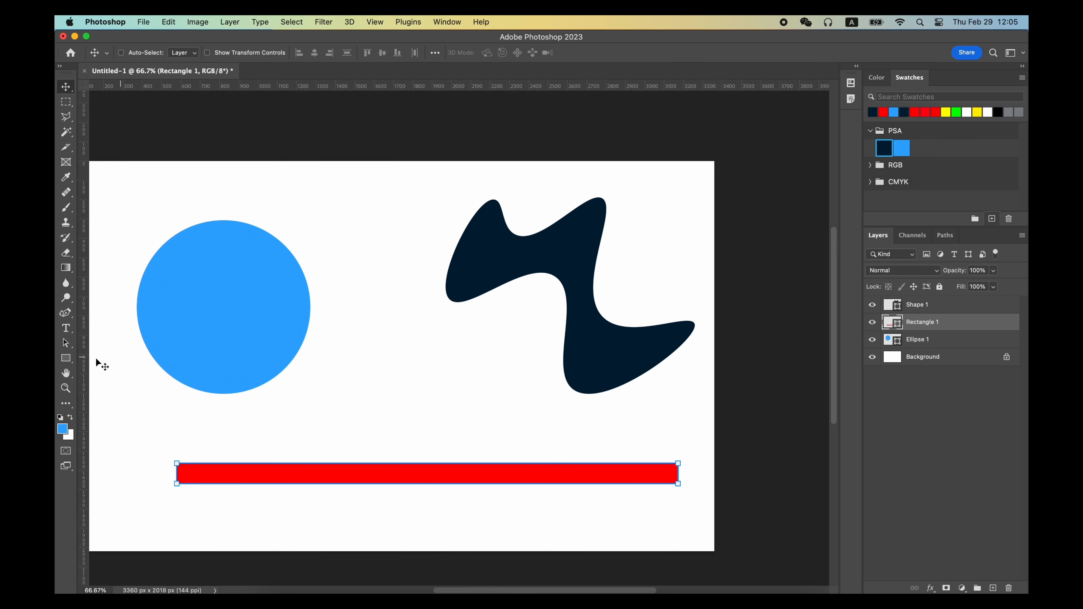
right_click(67, 343)
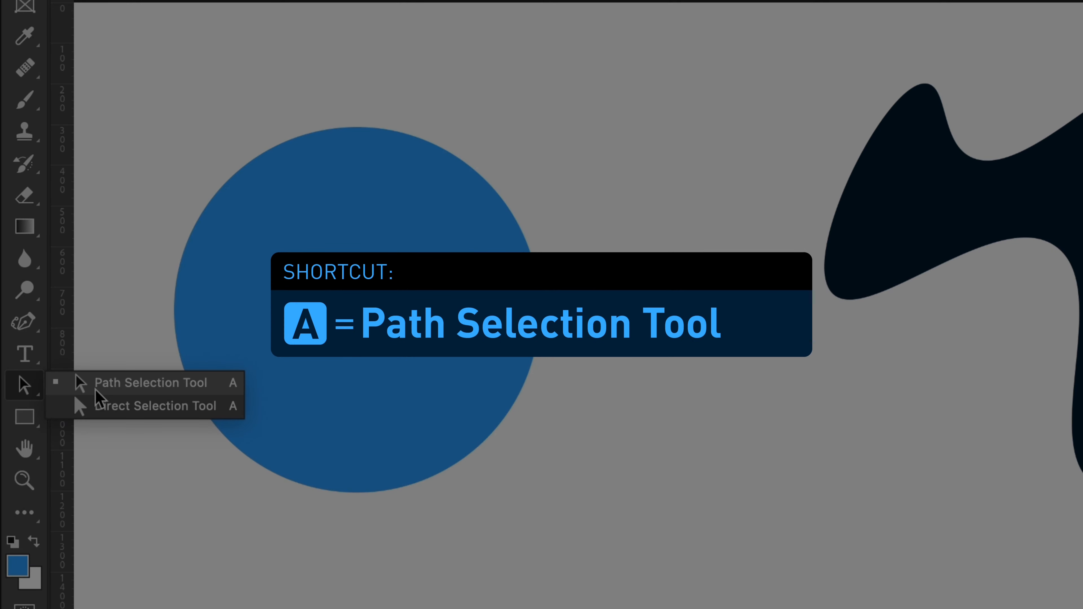
click(98, 343)
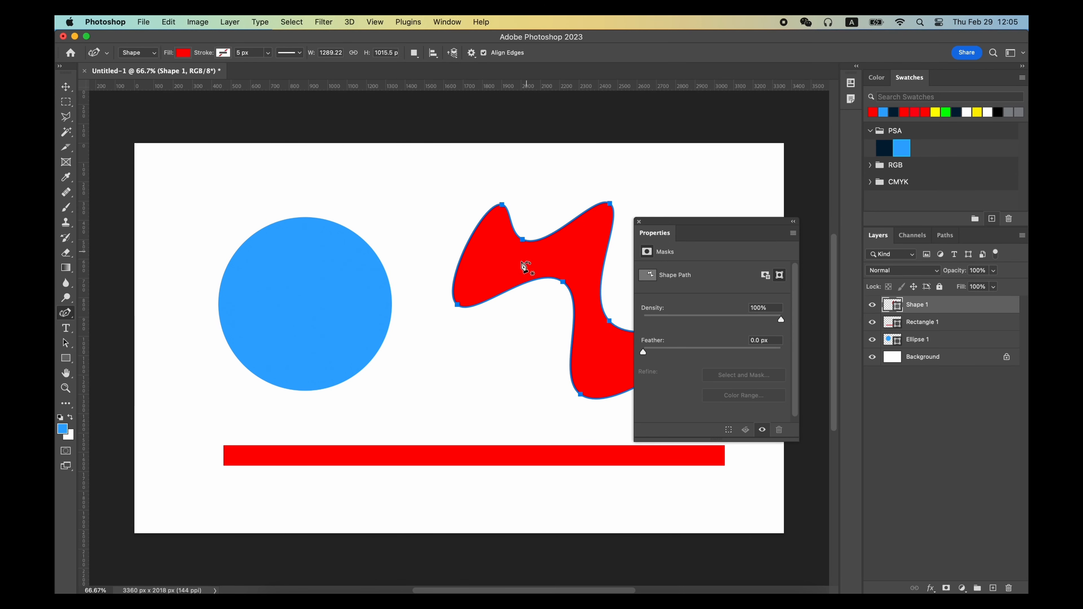
Step: Change the fill of the wavy Shape 1 to the dark navy swatch from the PSA group
key(u)
double_click(892, 305)
click(884, 148)
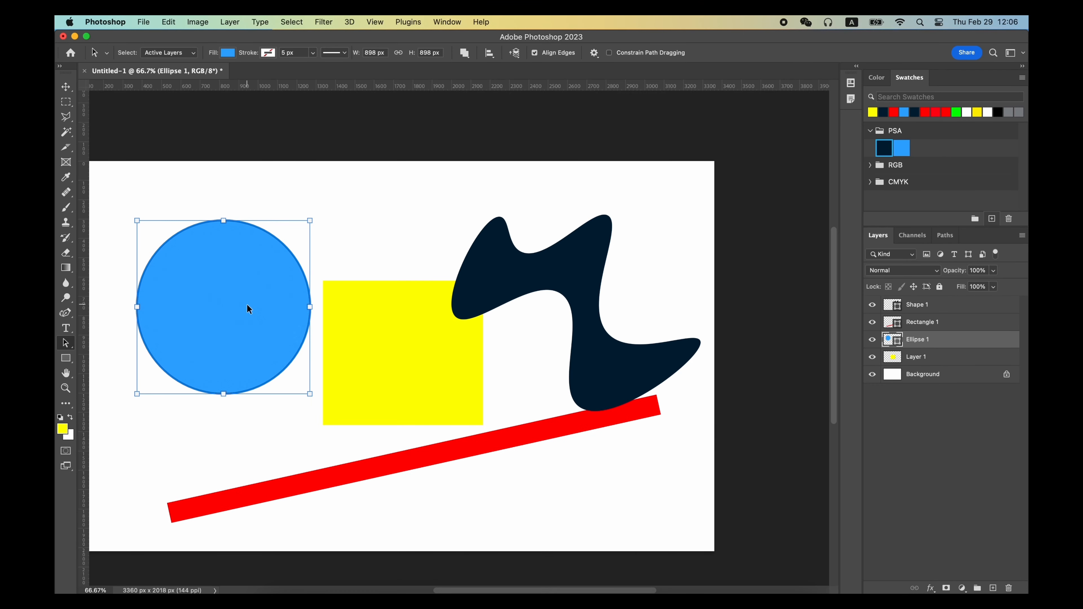
Step: Stretch the blue circle to about 1088 px tall and the red bar to about 2736 px long, repositioning both
drag(249, 308, 243, 325)
drag(216, 237, 215, 201)
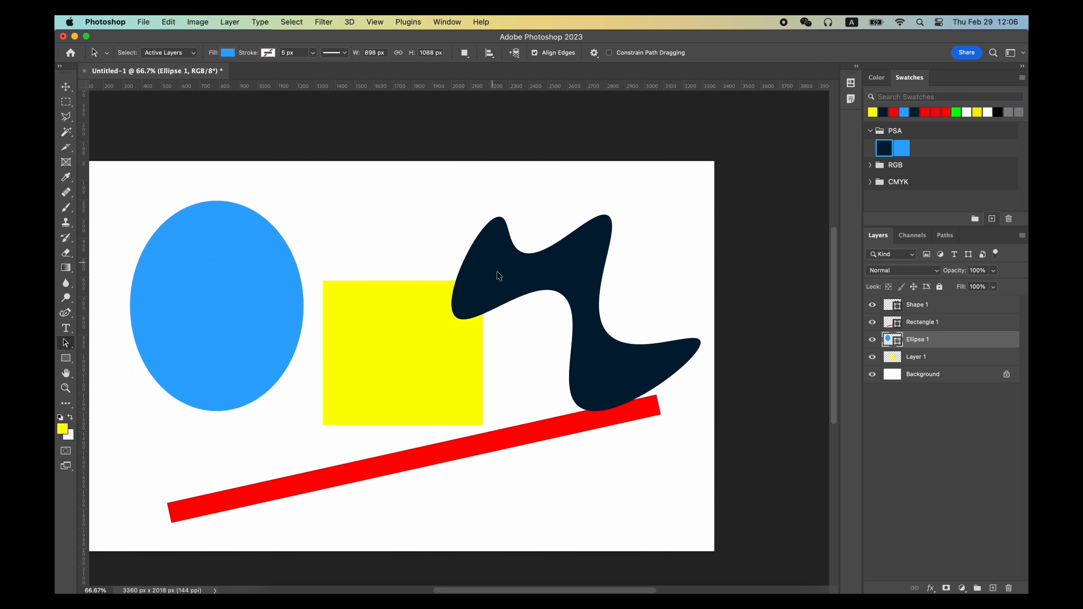
click(938, 324)
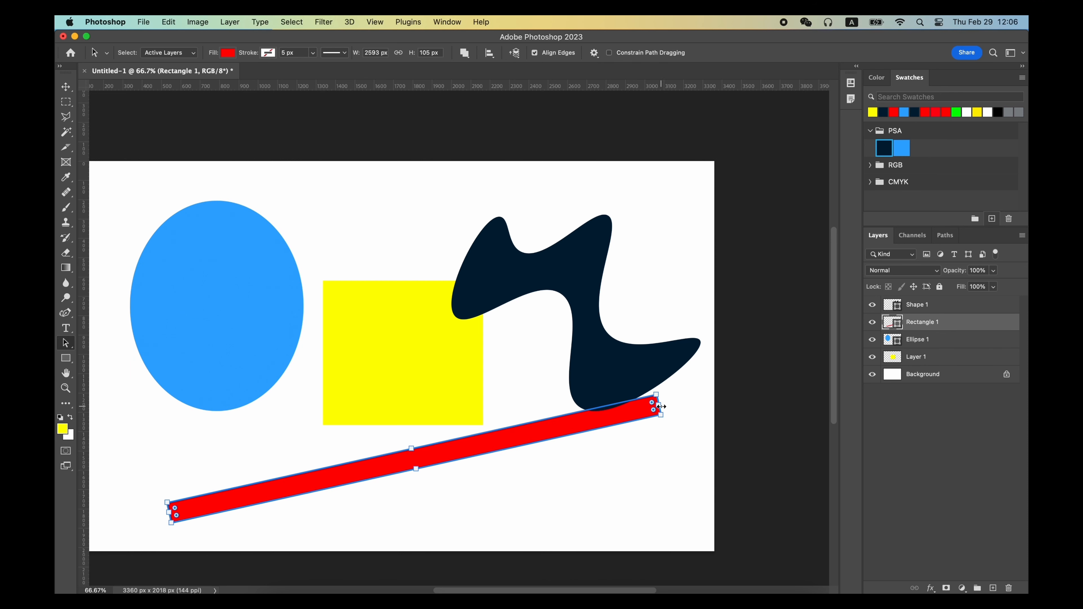
drag(665, 405, 634, 362)
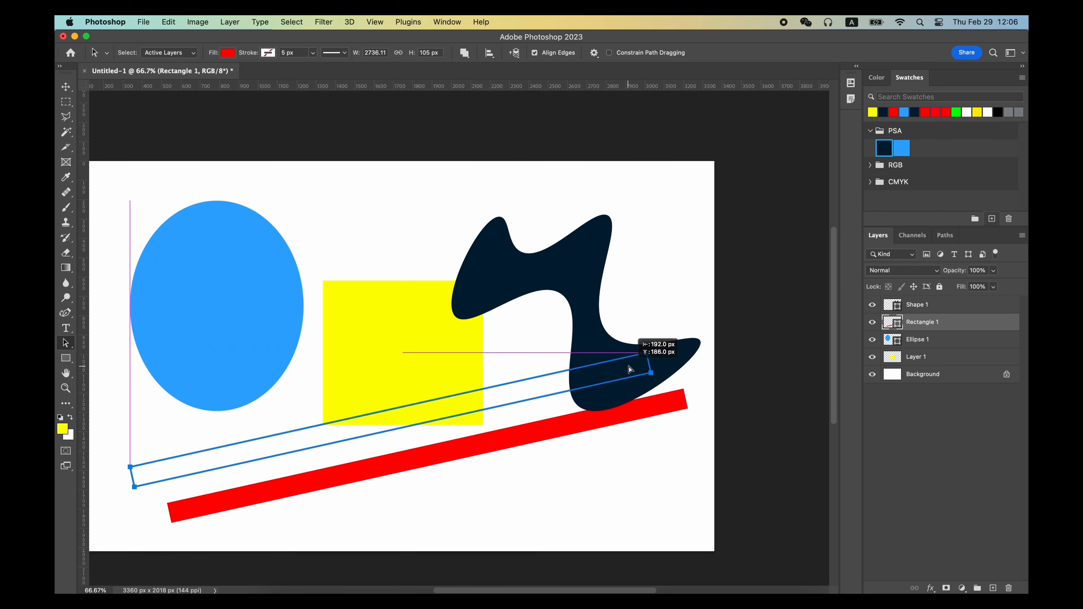
drag(634, 363, 629, 368)
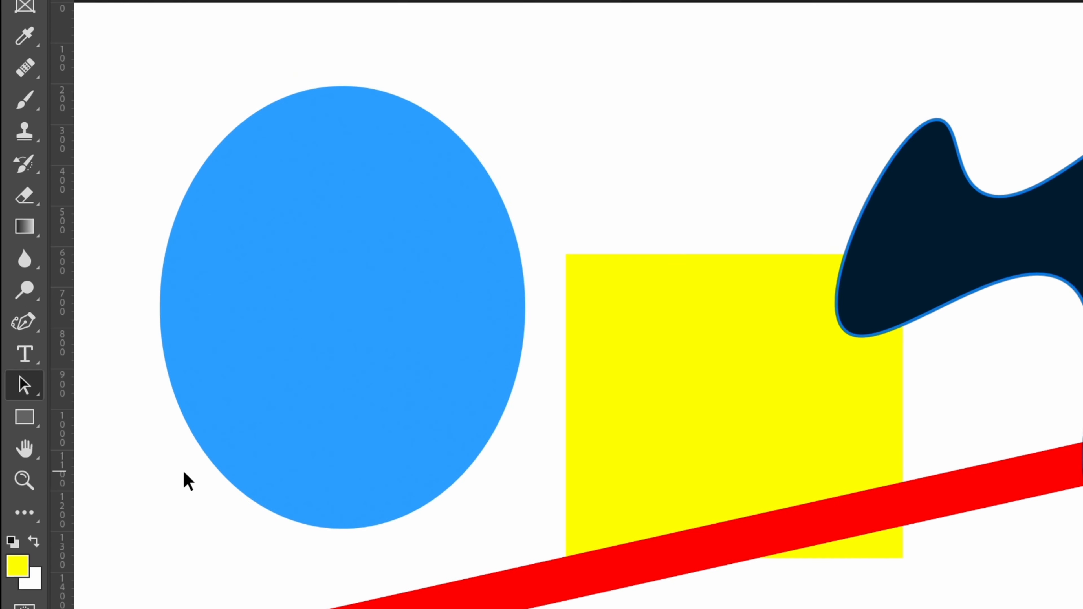
Step: Reshape the blue ellipse into a speech-bubble form by moving its bottom anchor and handle with the Direct Selection tool
right_click(38, 396)
click(83, 407)
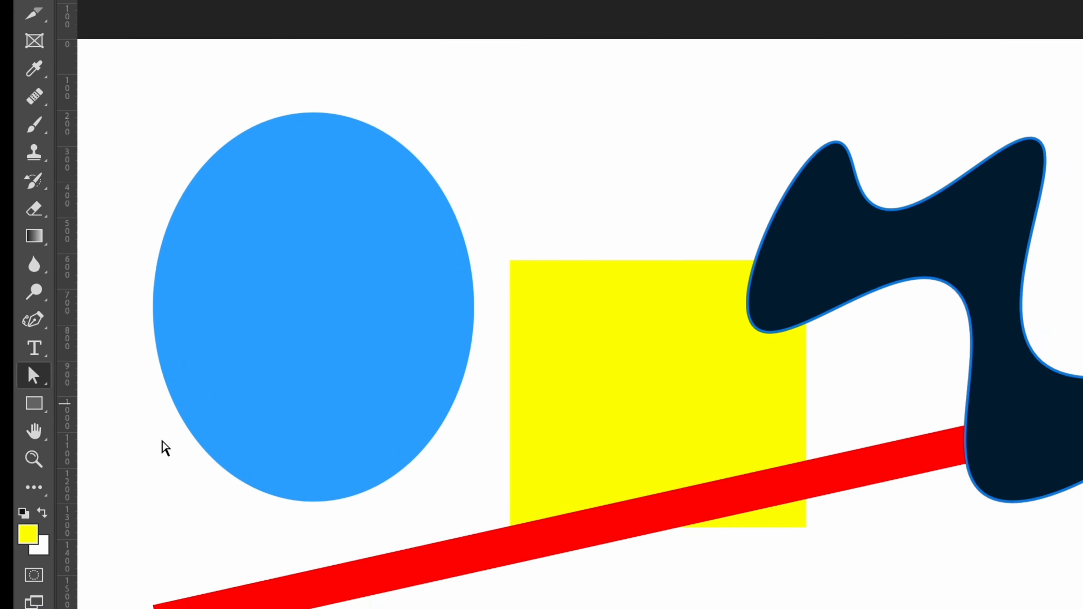
click(893, 355)
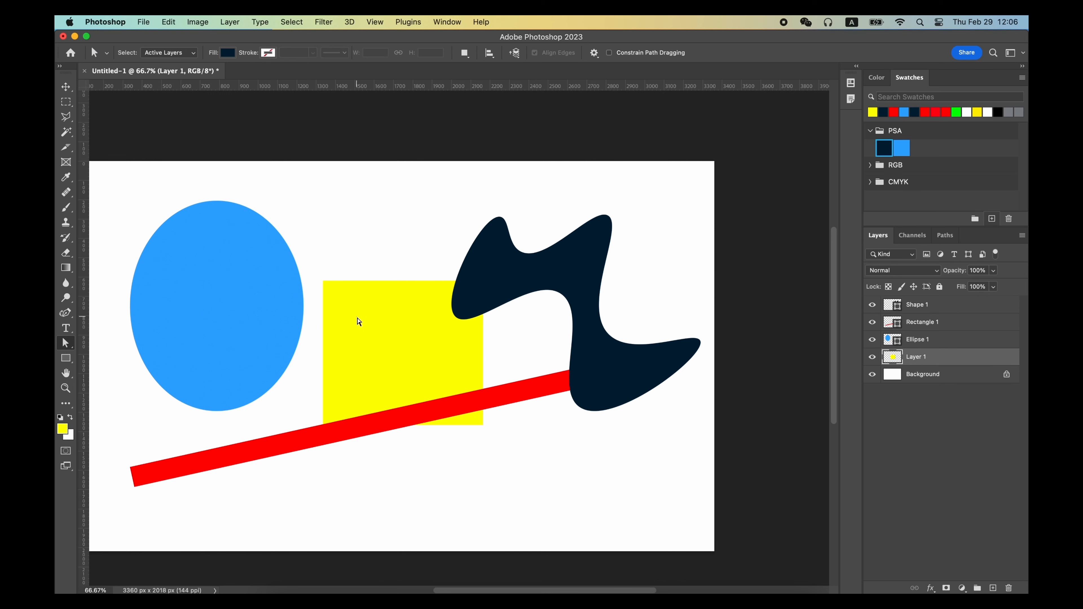
click(245, 397)
drag(187, 384, 162, 426)
click(537, 237)
Step: Move the red bar's upper-left corner anchor toward its middle and reposition the anchor in the navy shape's upper notch
click(921, 322)
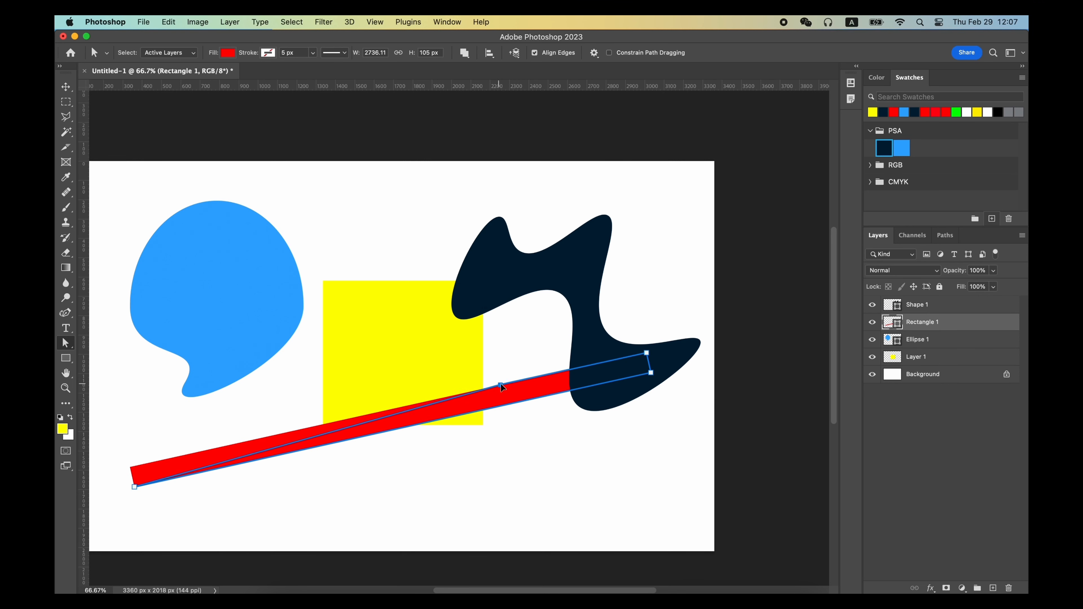
drag(501, 387, 501, 387)
click(909, 313)
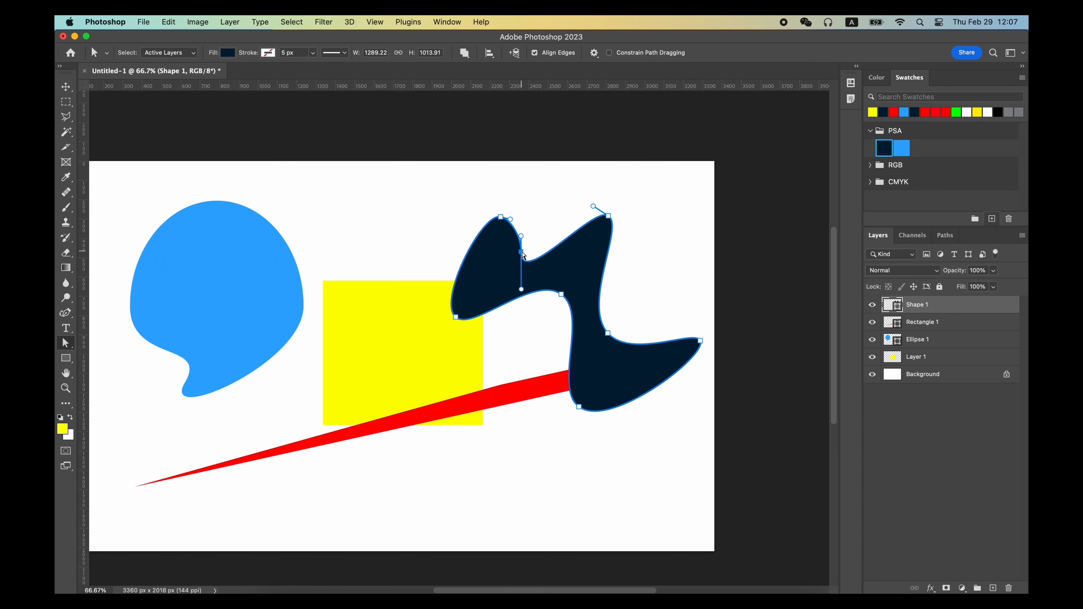
drag(523, 256, 567, 218)
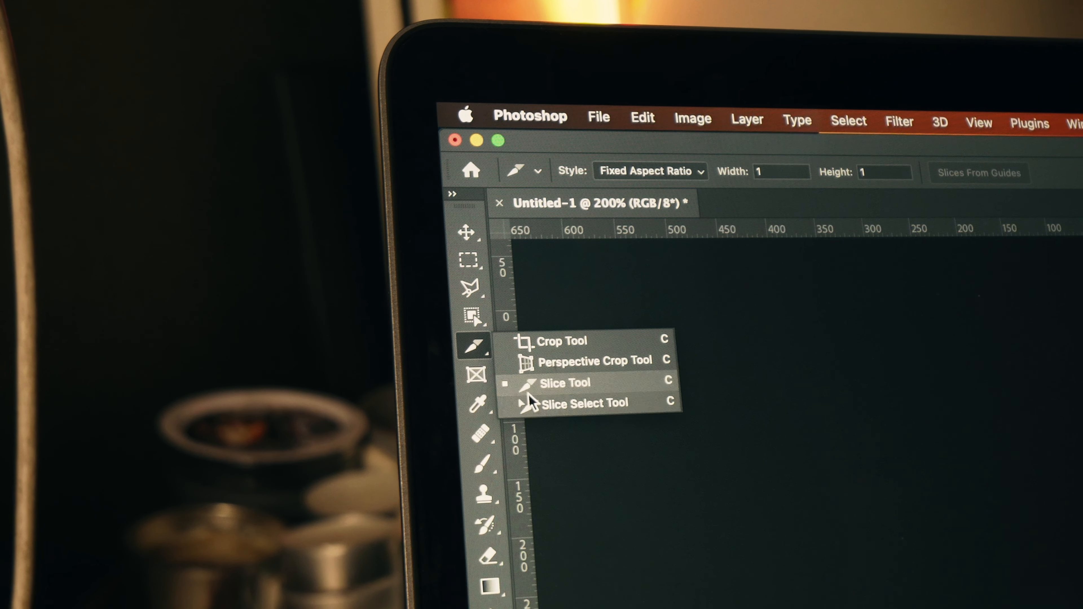
Step: Activate the Crop tool and start a crop on the butterfly photo
click(520, 346)
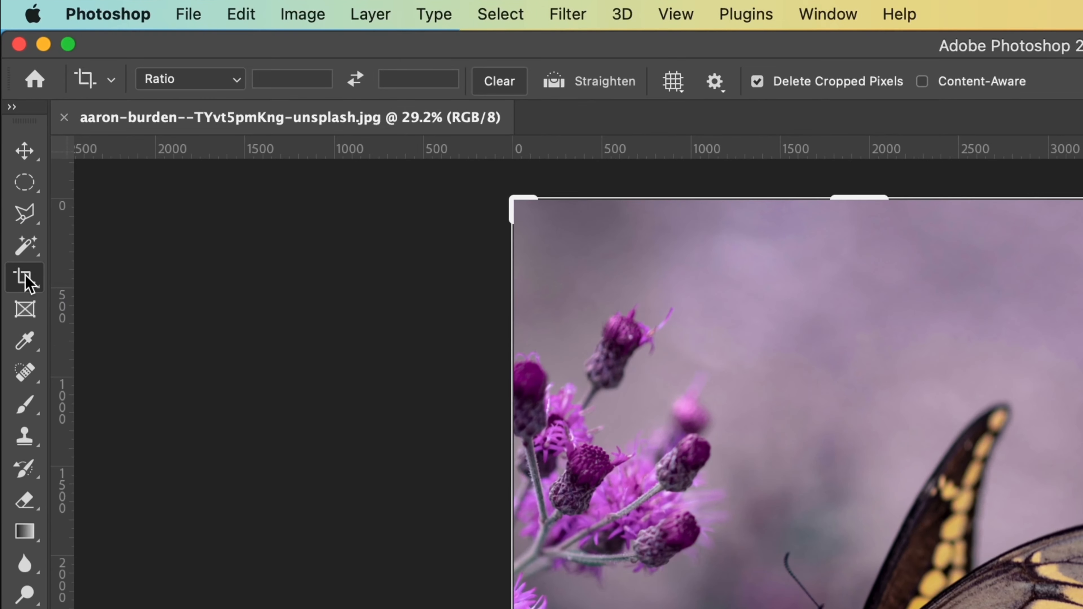
right_click(60, 173)
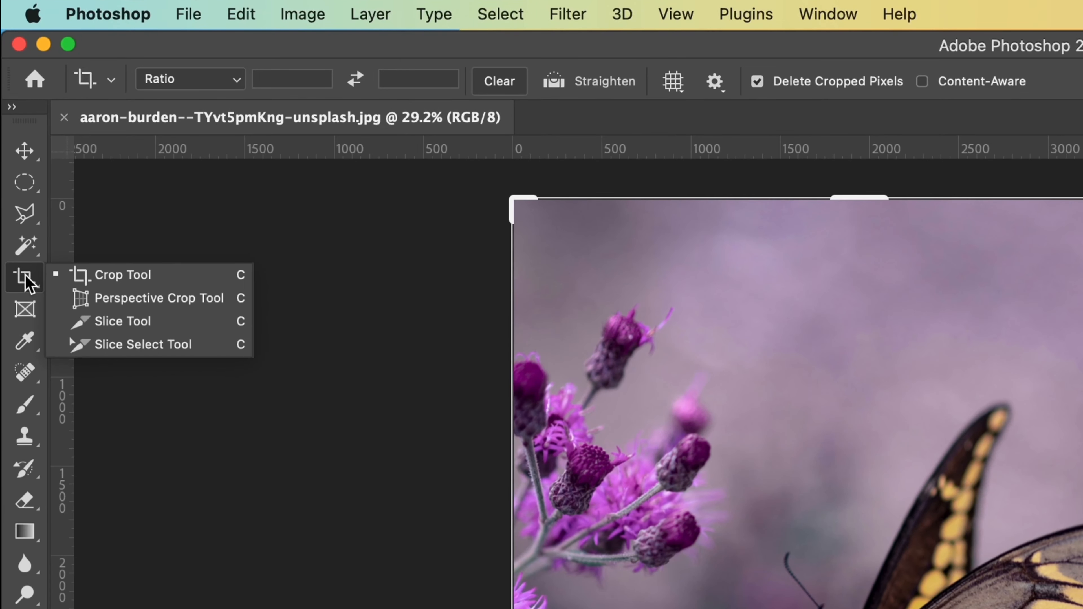
click(103, 168)
drag(303, 257, 342, 275)
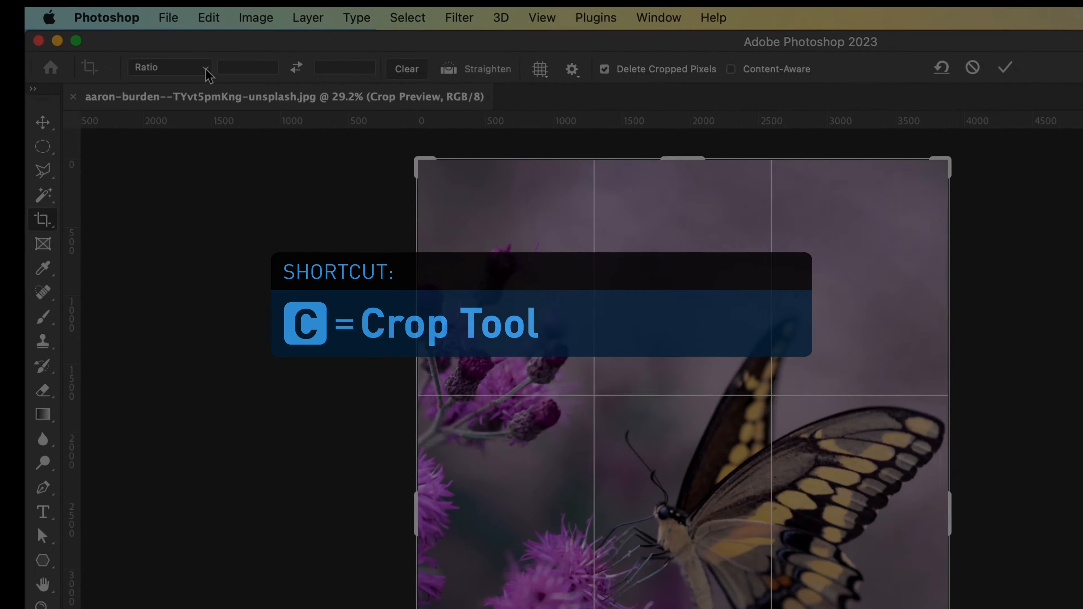
Step: Crop the butterfly photo with the 16 : 9 ratio preset, and undo that crop
click(164, 53)
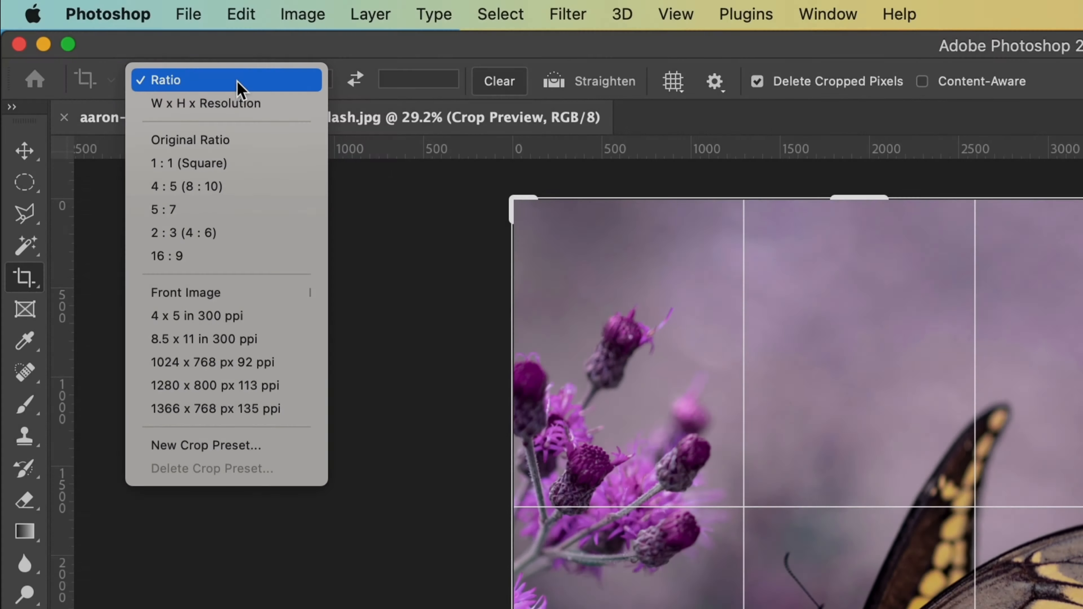
click(202, 256)
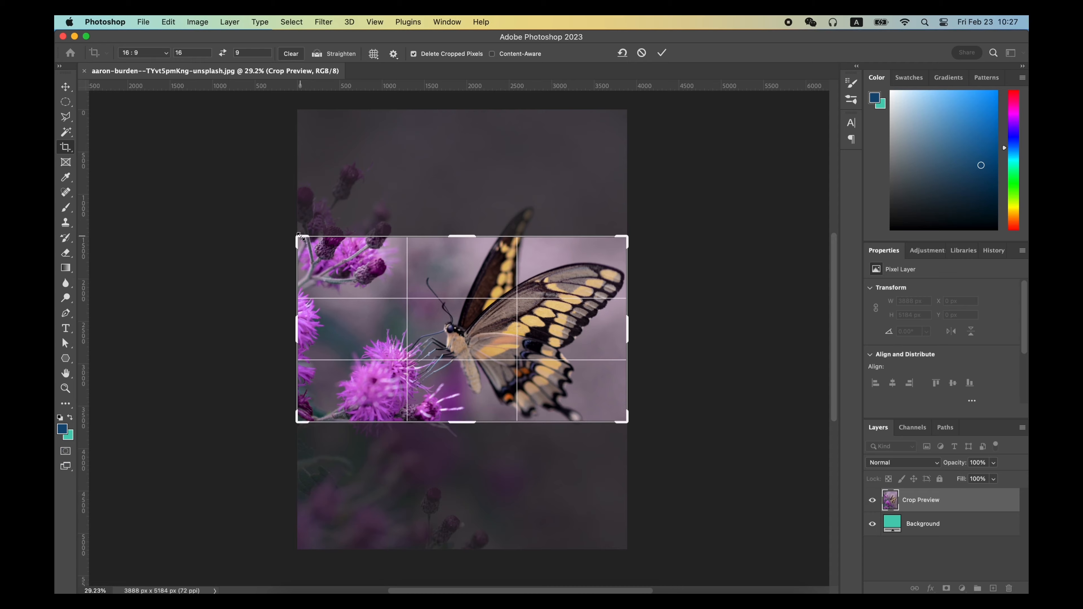
drag(301, 237, 328, 252)
key(Return)
key(super+z)
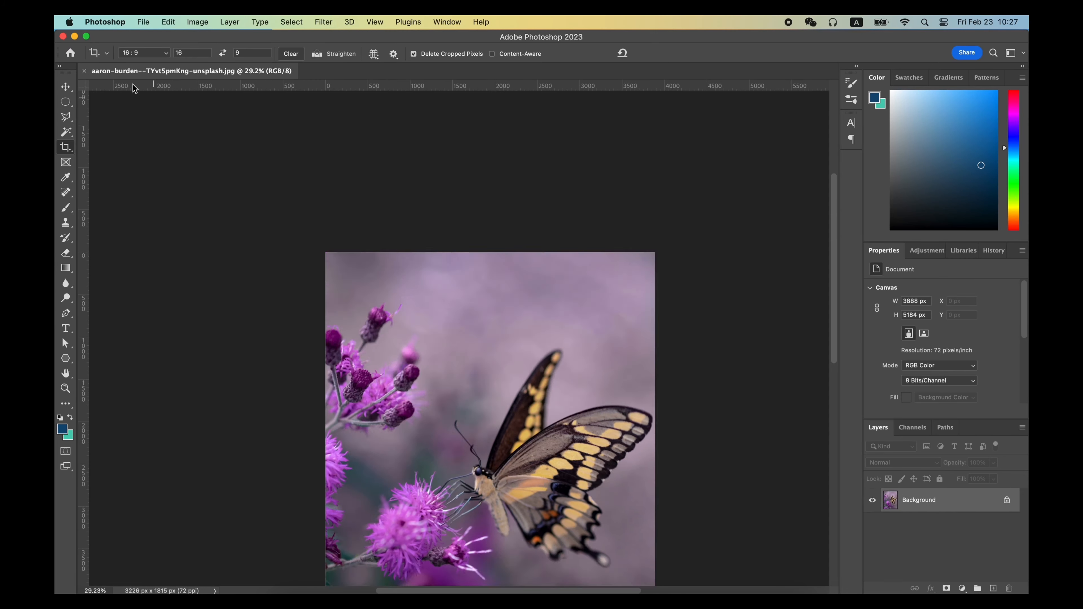
Step: Crop the butterfly photo tighter with the 5 : 7 ratio preset, and undo that crop
click(139, 54)
click(177, 159)
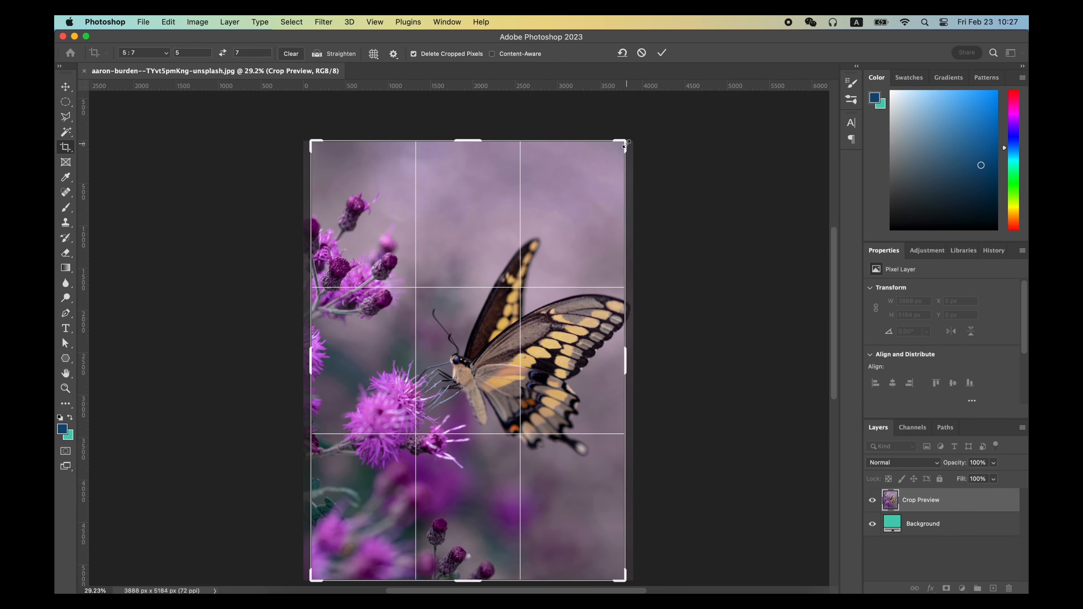
drag(627, 143, 588, 196)
drag(554, 248, 484, 293)
key(Return)
key(super+z)
Step: Set the crop to W x H x Resolution with 1500 px by 1500 px at 72 px/in
click(143, 53)
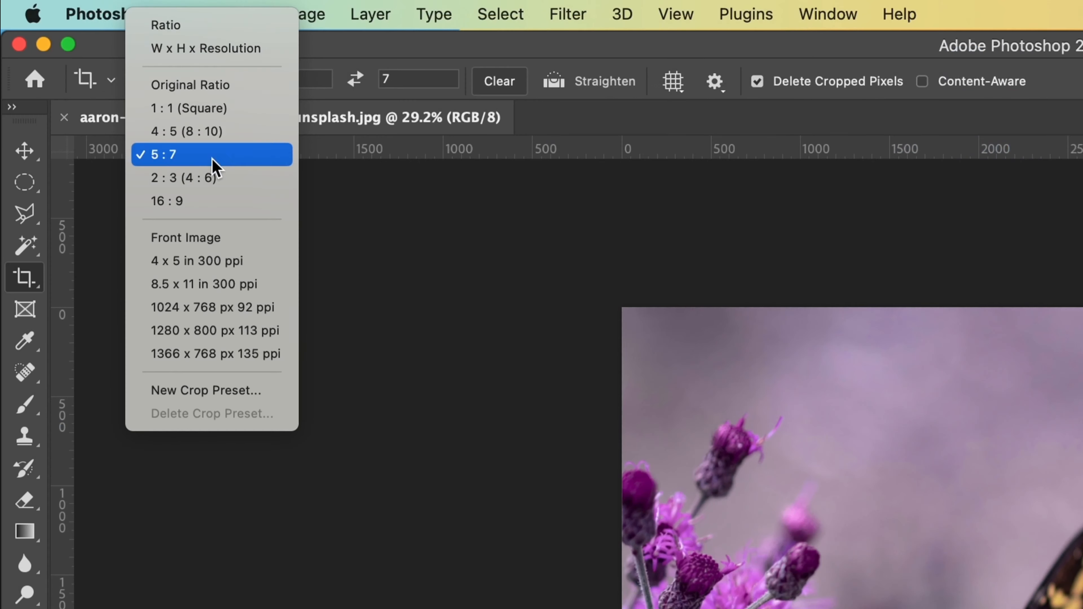
click(149, 38)
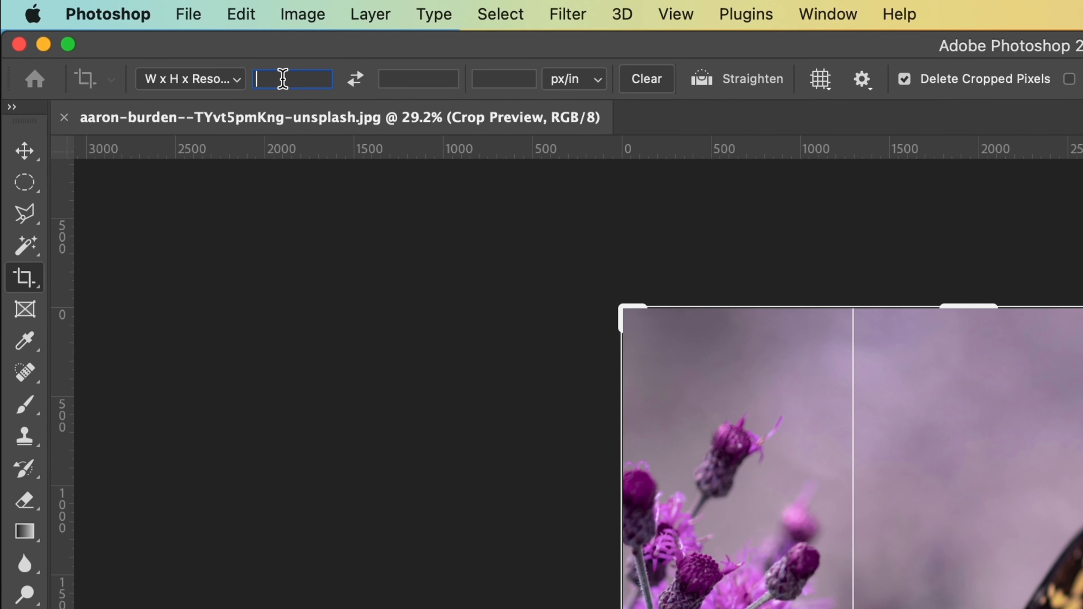
text(1500)
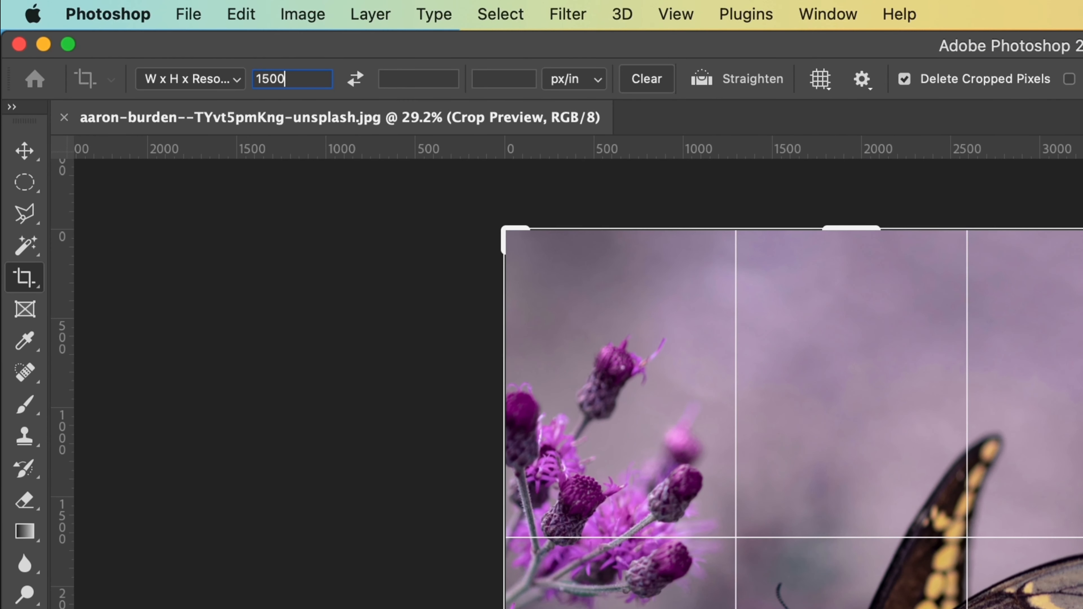
key(Tab)
text(1500)
click(517, 78)
text(72)
key(Return)
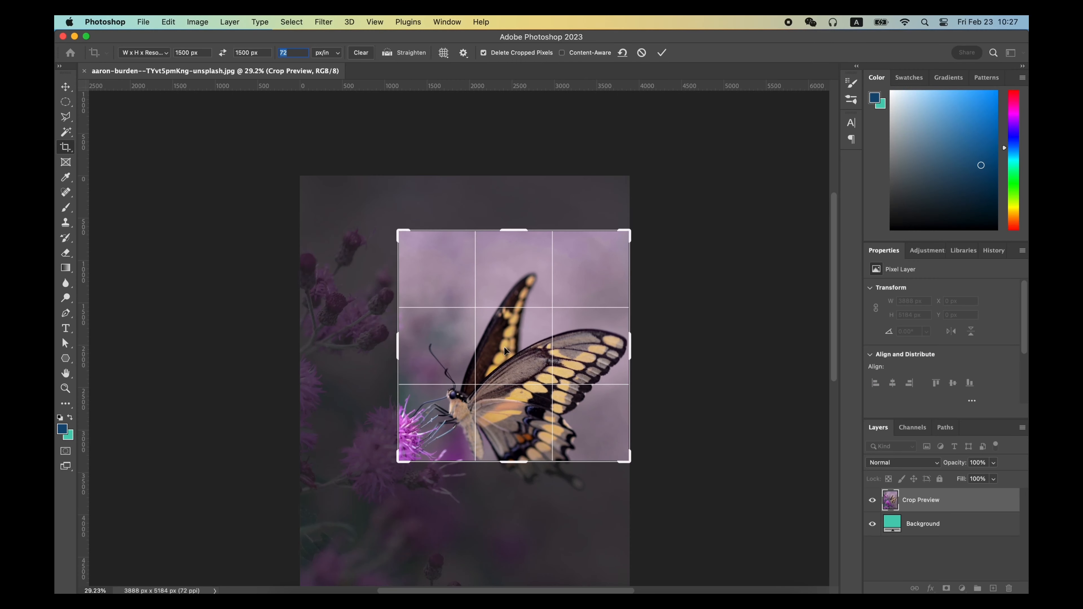
Step: Reposition the photo so the butterfly fits the square crop frame, apply the crop and check the image size
drag(504, 348, 518, 302)
key(Return)
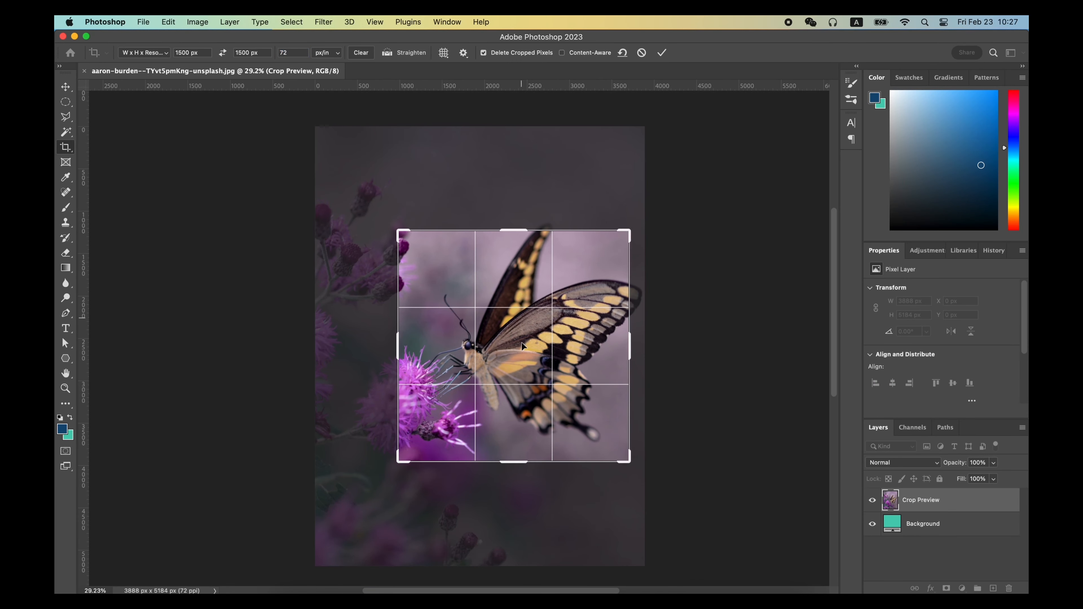
click(195, 21)
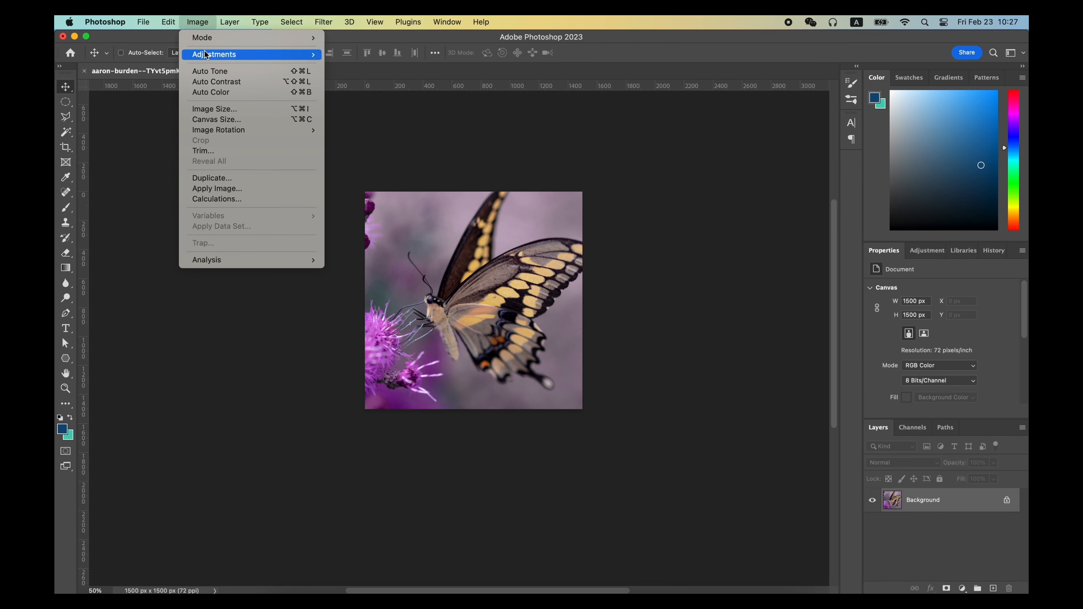
click(214, 109)
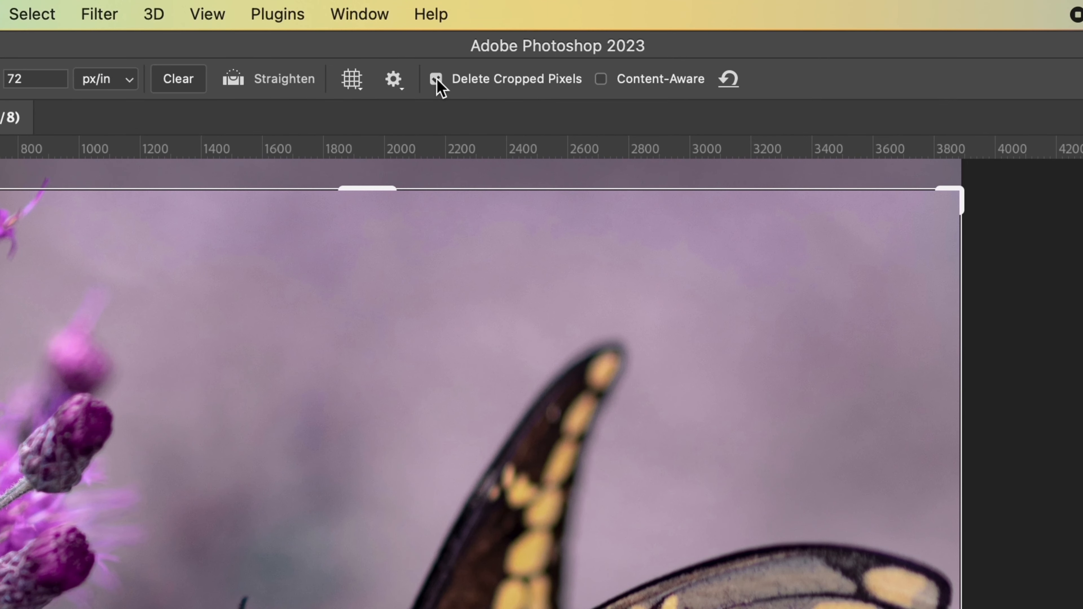
Step: Crop the butterfly photo more tightly with Delete Cropped Pixels off, and test shifting the cropped layer to reach its hidden area
click(436, 79)
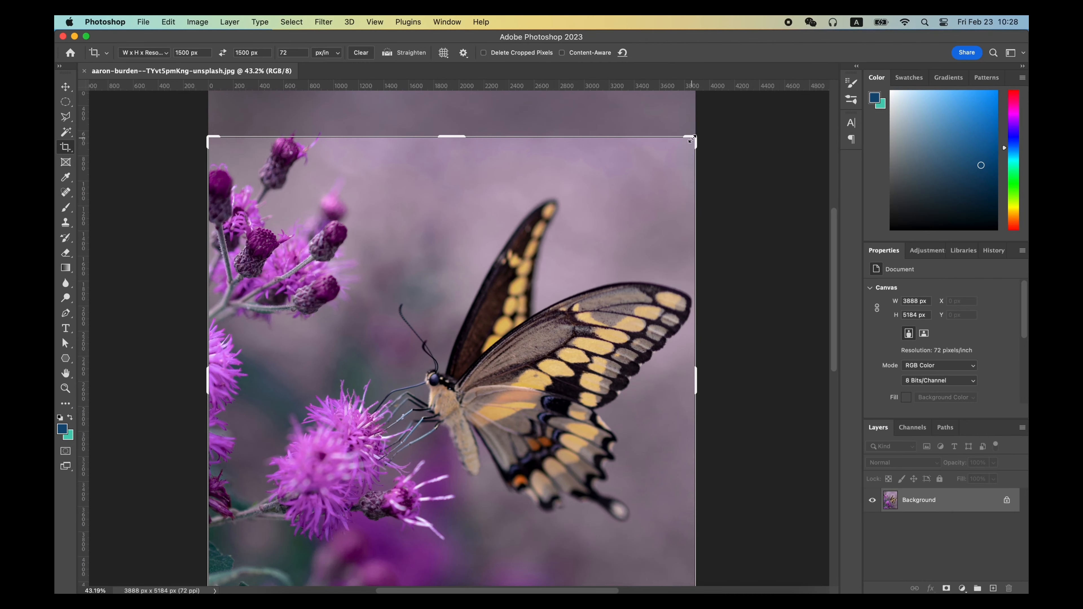
drag(692, 139, 603, 240)
key(Return)
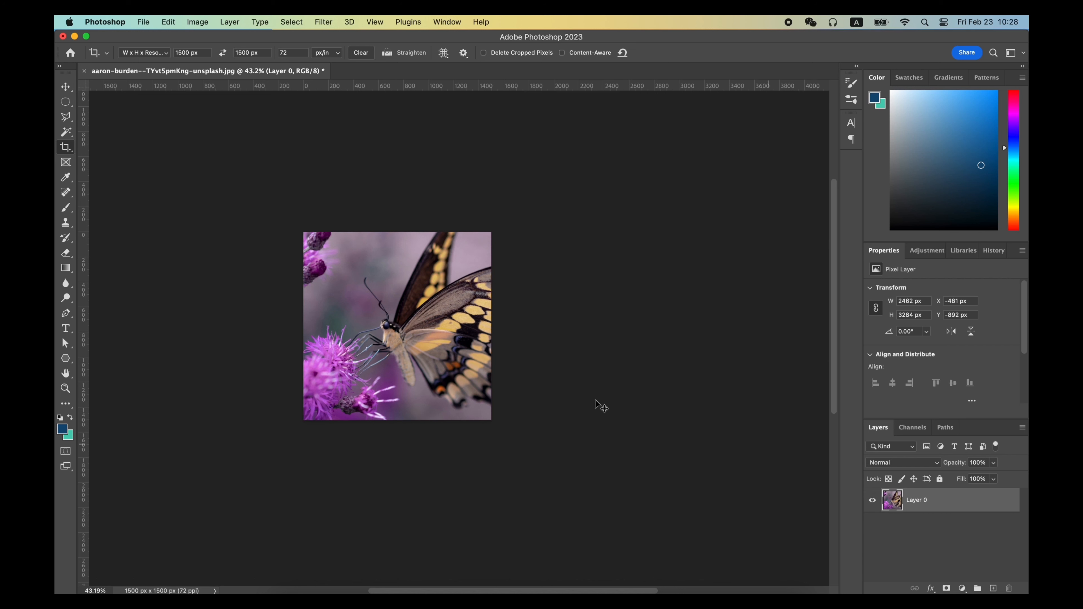
drag(494, 360, 388, 295)
key(super+z)
Step: Open Save As for the cropped document and bring up the file format choices
key(super+shift+s)
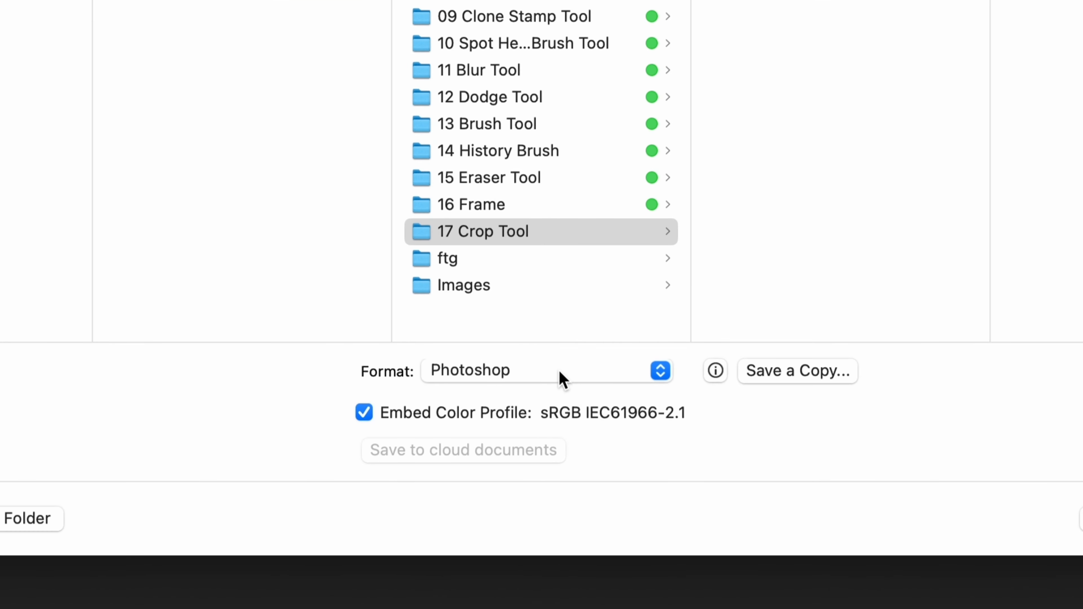
click(562, 377)
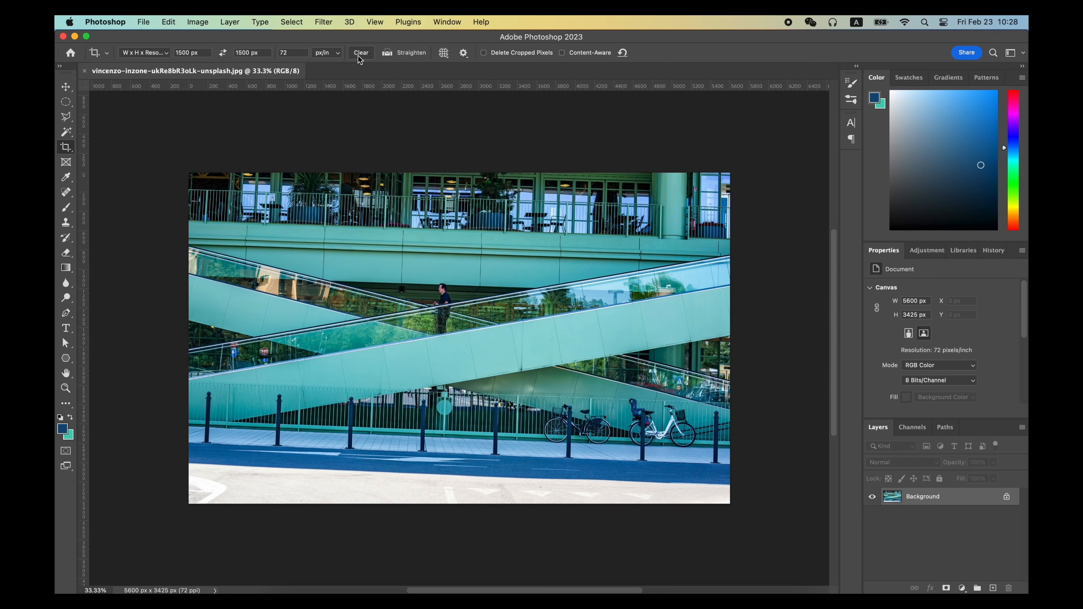
Step: Clear the crop size and resolution, and place a horizontal guide along the street posts' base at about Y 2792 px
click(344, 231)
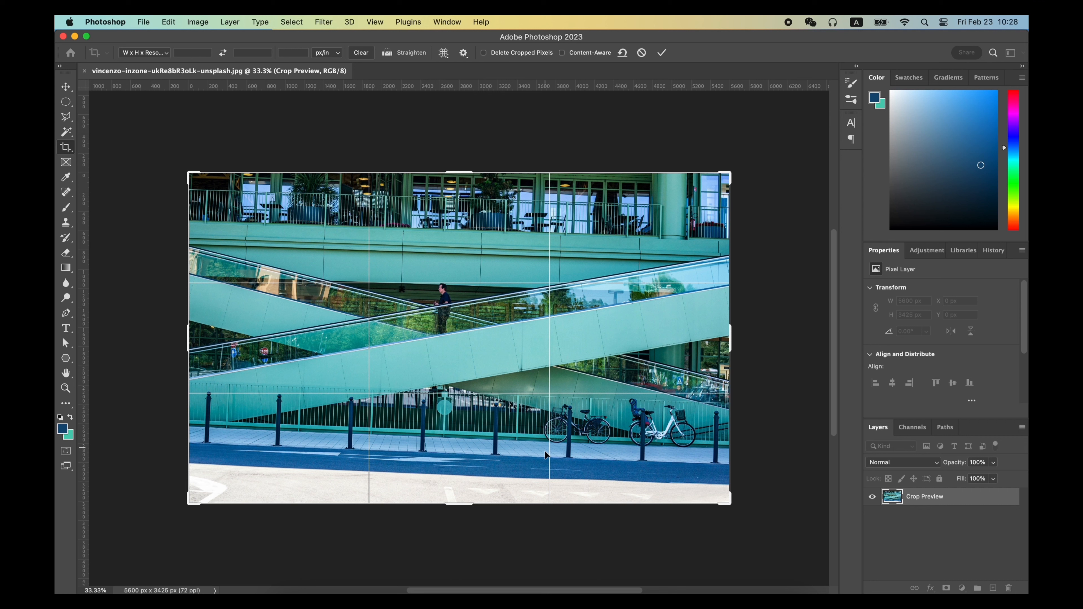
key(v)
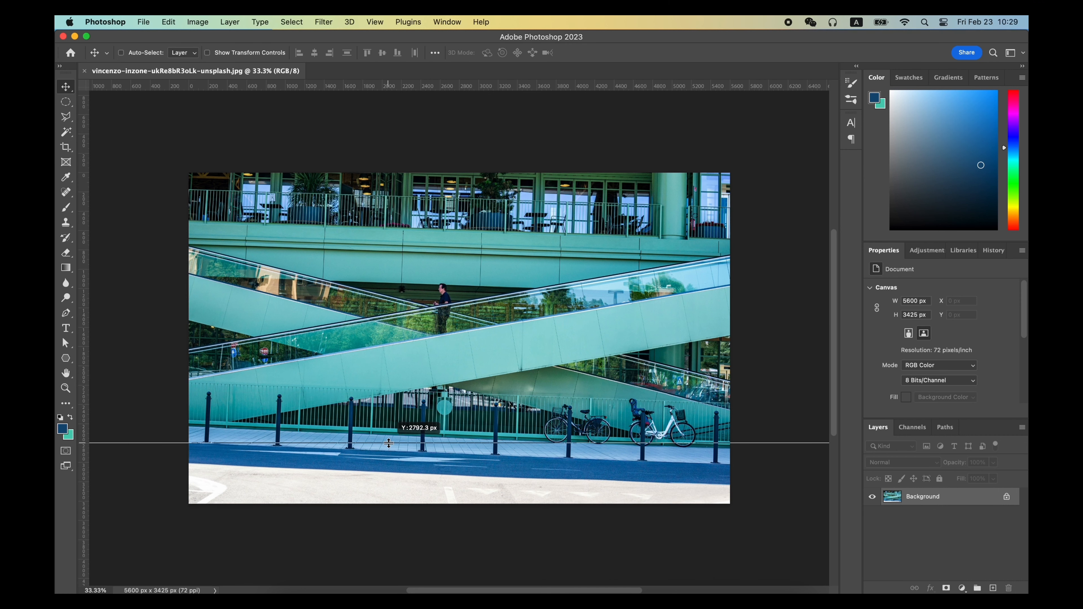
Step: Try levelling the escalator photo by rotating it within the crop frame, and undo the applied crop
key(c)
drag(190, 175, 217, 200)
key(Escape)
drag(748, 344, 740, 338)
key(Return)
key(super+z)
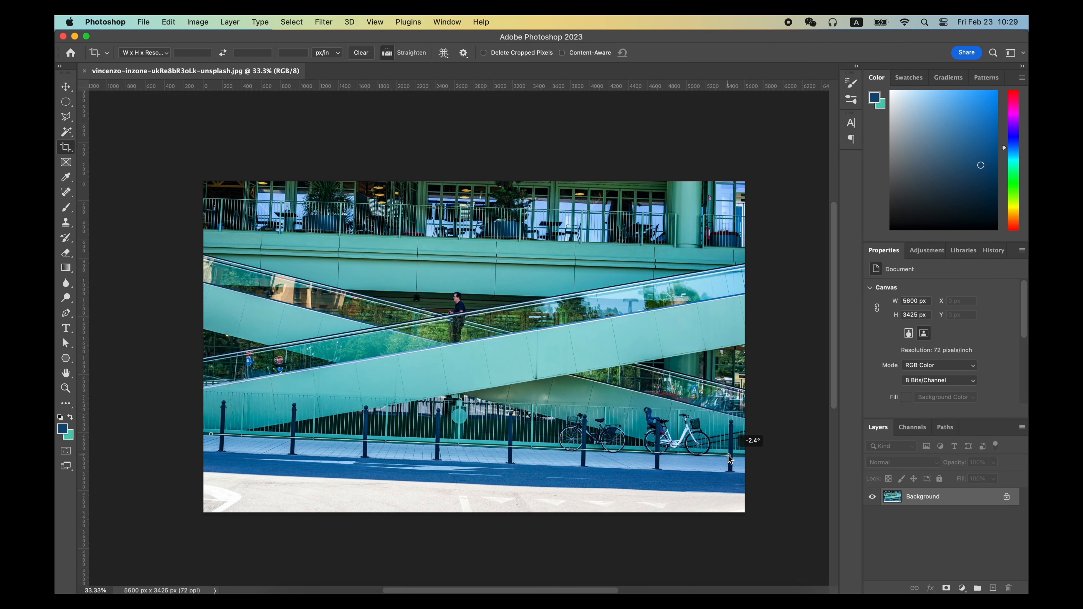
Step: Straighten the escalator photo along the base of the street posts at about -2.4°, and apply the crop
drag(729, 458, 729, 459)
key(Return)
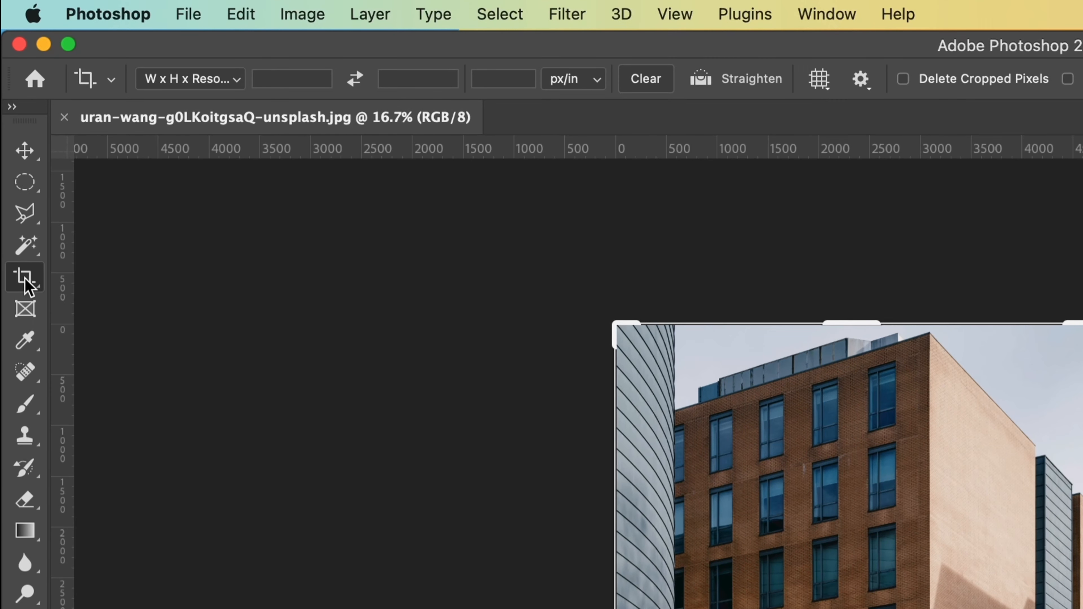
Step: Crop the building photo to its brick window facade with the Perspective Crop tool, aligning the corners to the facade's edges
click(25, 280)
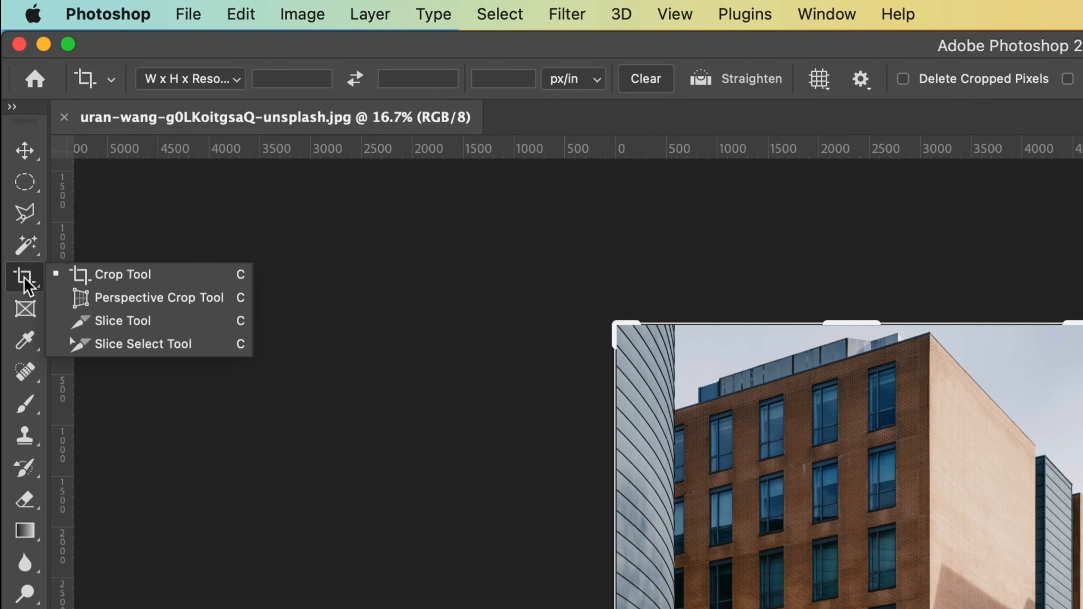
click(91, 302)
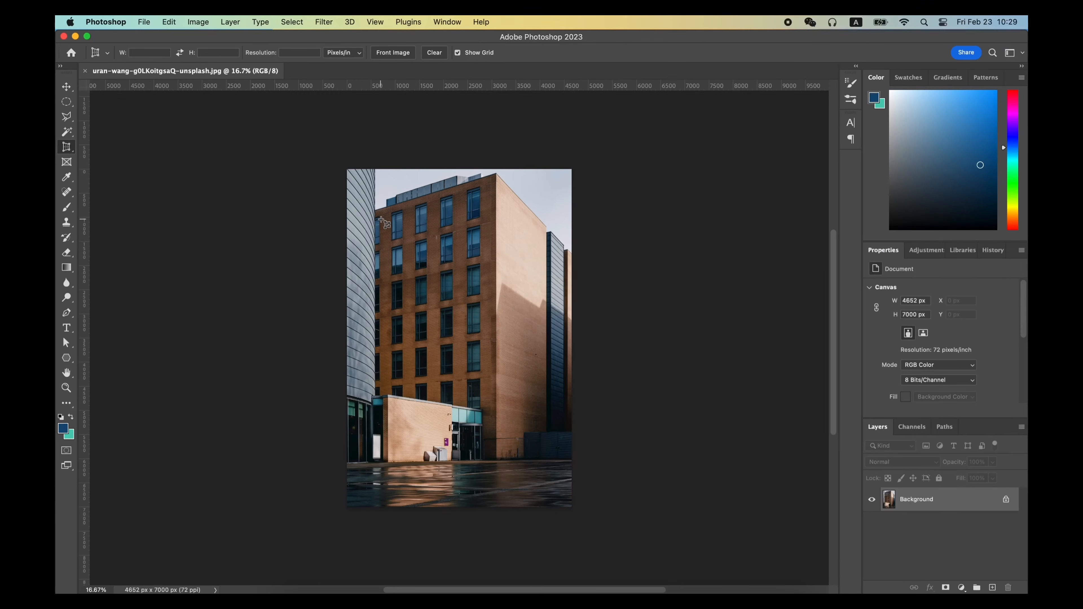
drag(678, 416, 745, 514)
drag(488, 379, 494, 377)
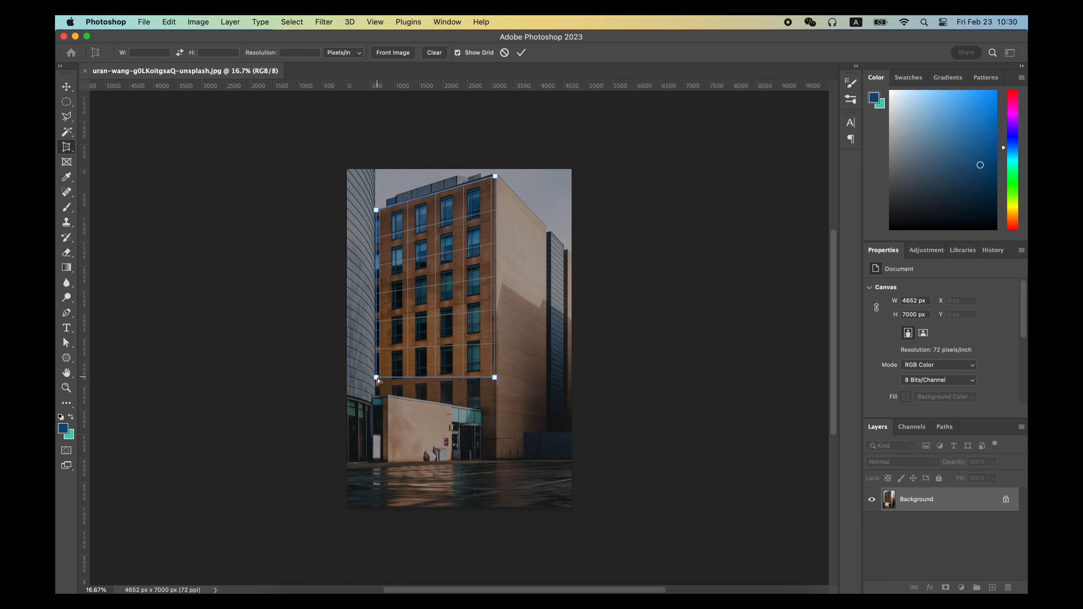
key(Return)
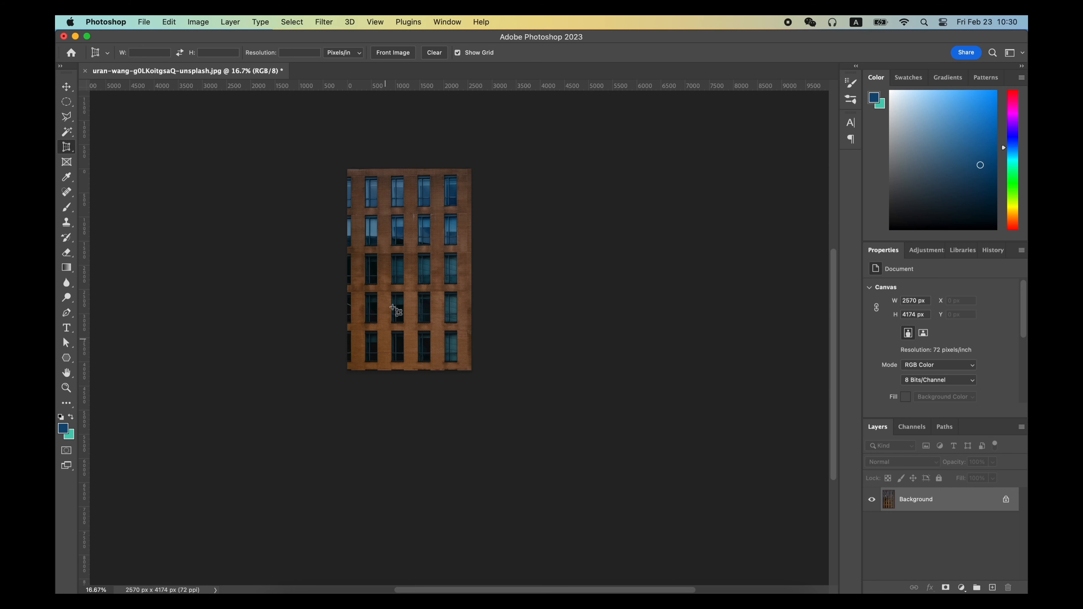
key(z)
click(479, 381)
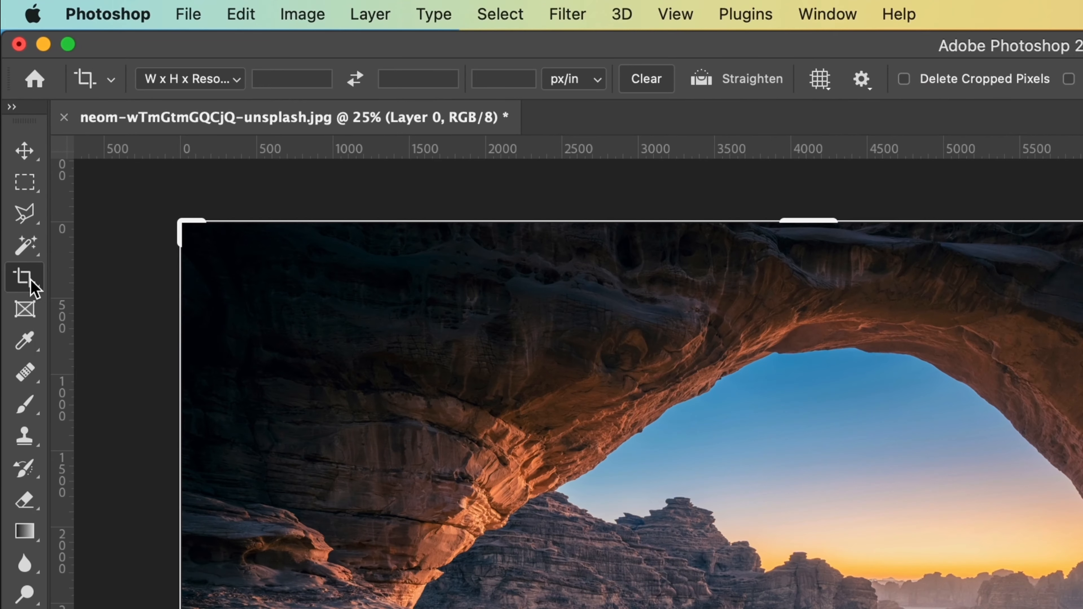
Step: Switch to the Slice tool and open its style choices
click(36, 282)
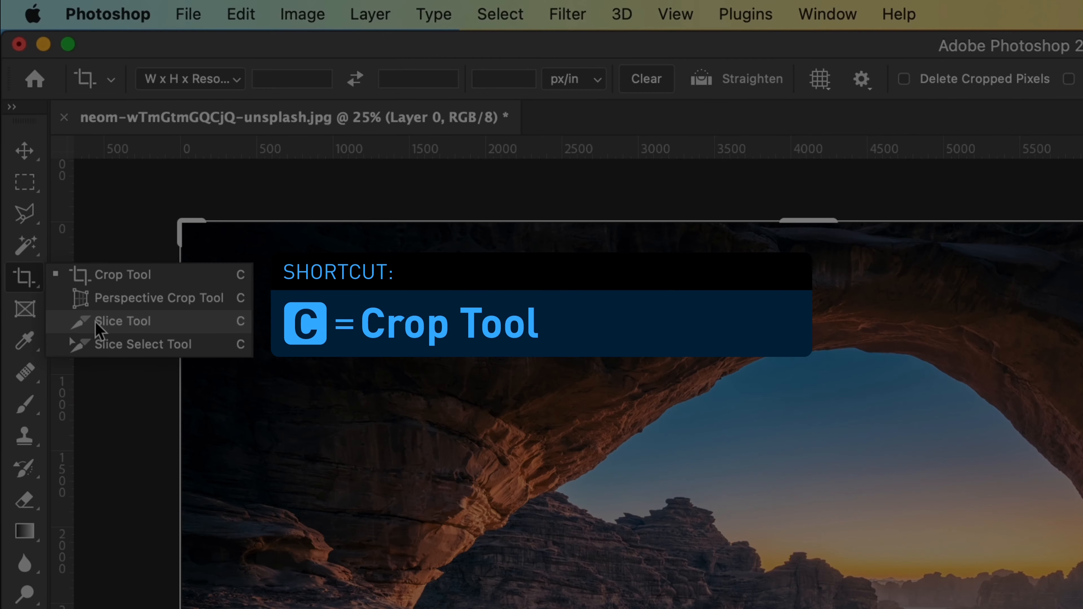
click(95, 321)
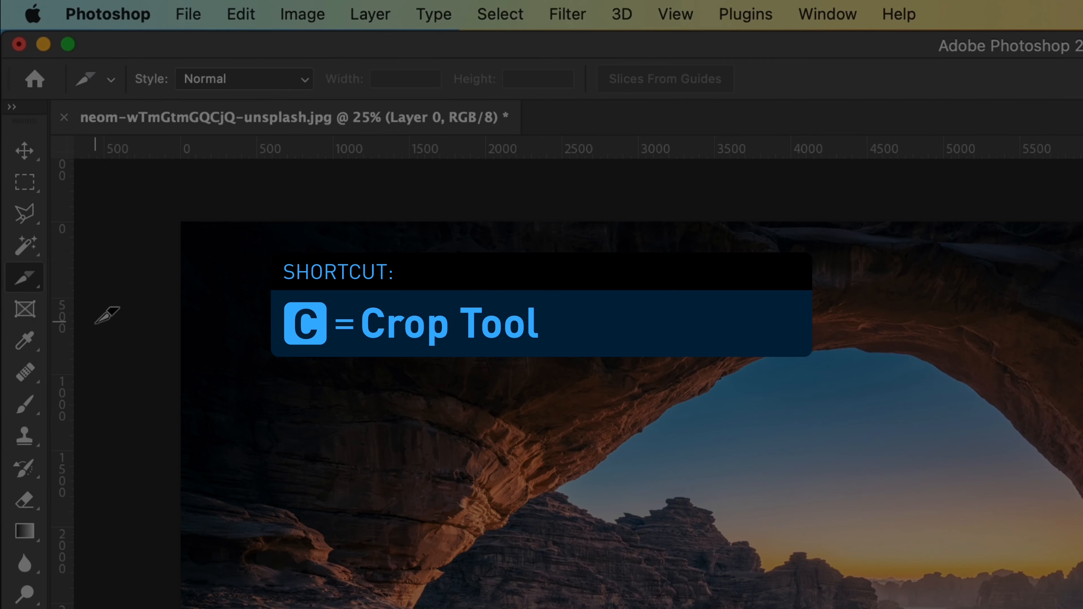
click(271, 88)
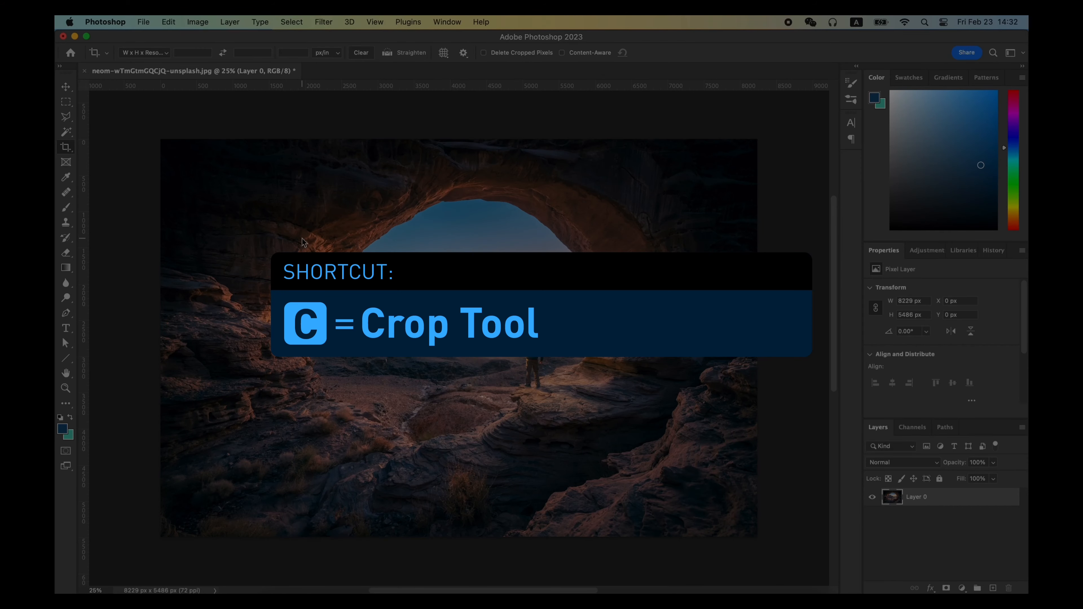
Step: Try a crop frame from the arch landscape's upper-left corner, and apply a crop around the sky and lantern-holding figure instead
click(661, 448)
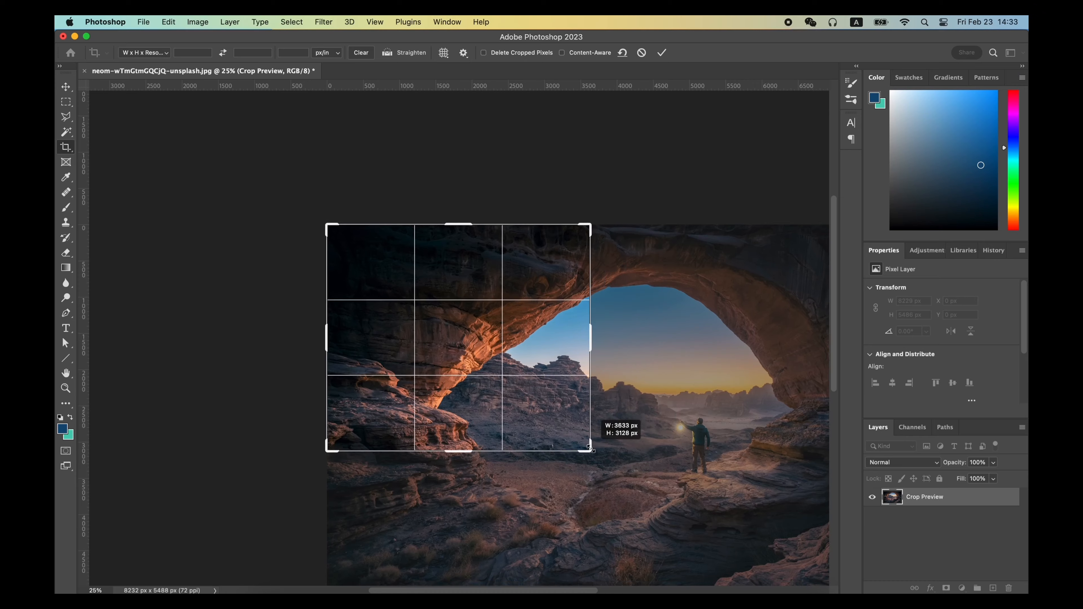
mouse_move(469, 342)
mouse_down()
mouse_move(459, 296)
mouse_move(469, 337)
mouse_up()
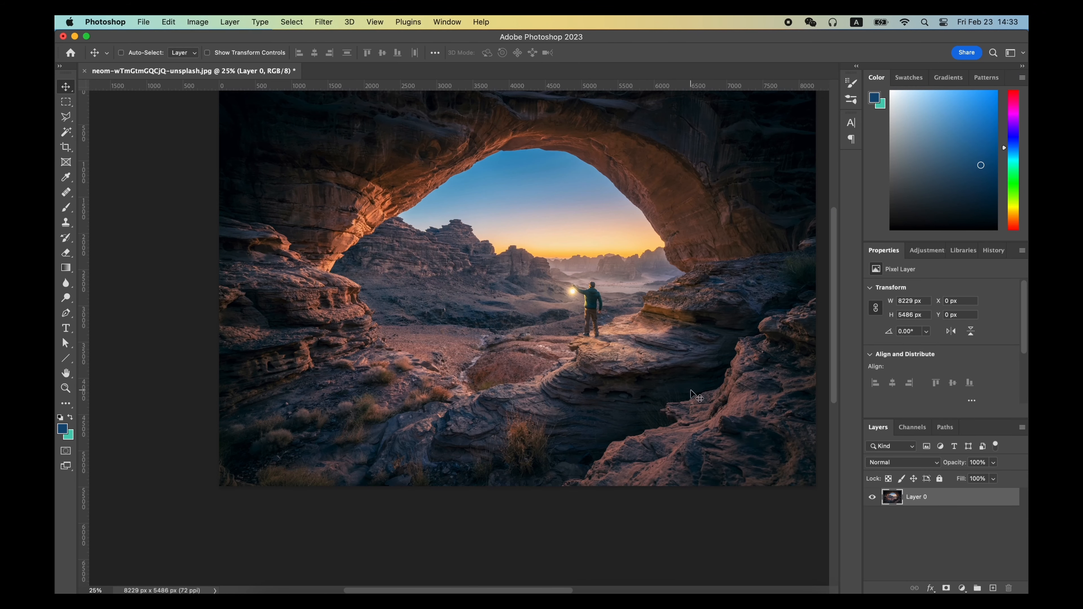
key(c)
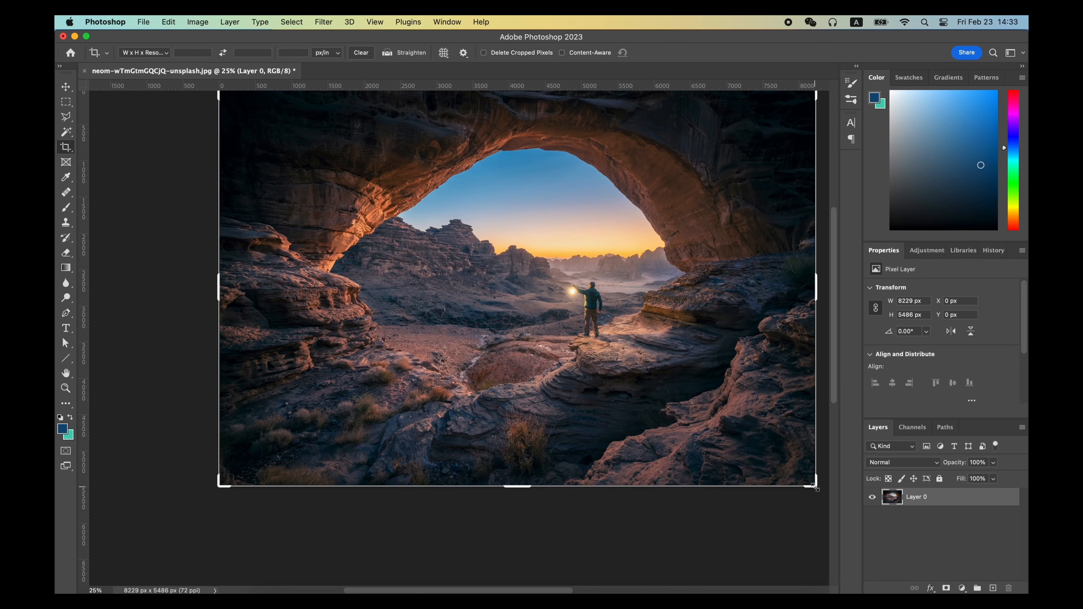
drag(401, 187, 628, 387)
drag(593, 350, 399, 260)
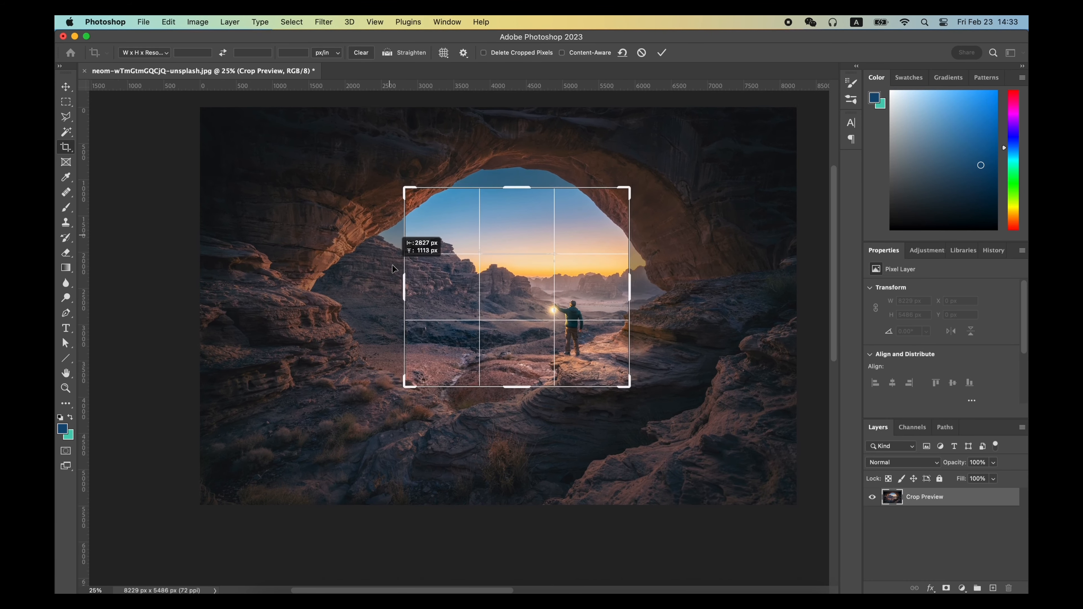
key(Return)
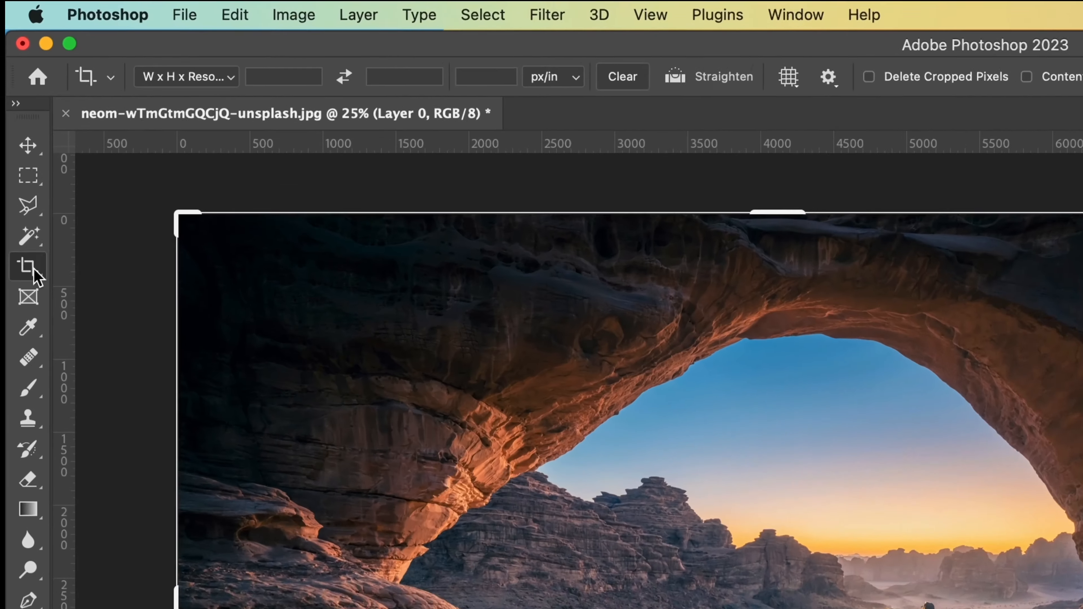
Step: Slice the arch landscape using the Slice tool with its style set to Fixed Aspect Ratio
right_click(66, 147)
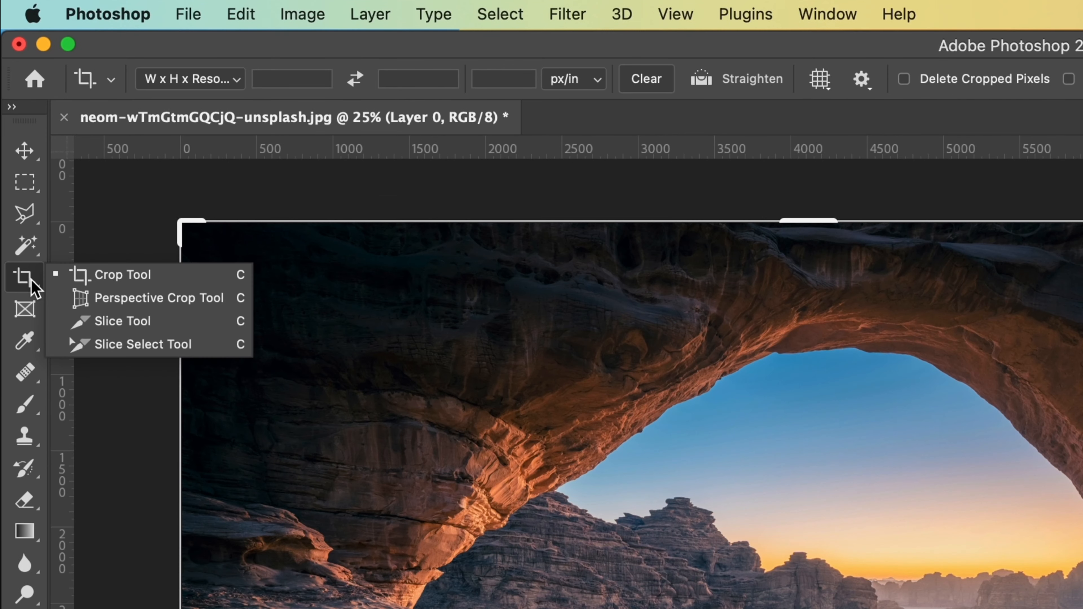
click(101, 320)
click(271, 86)
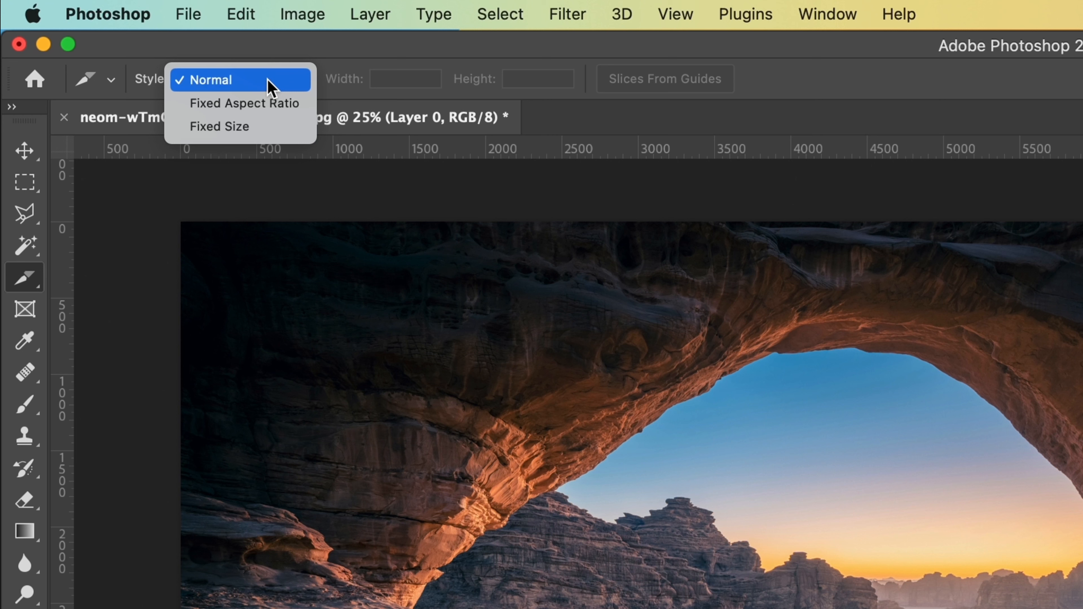
click(270, 105)
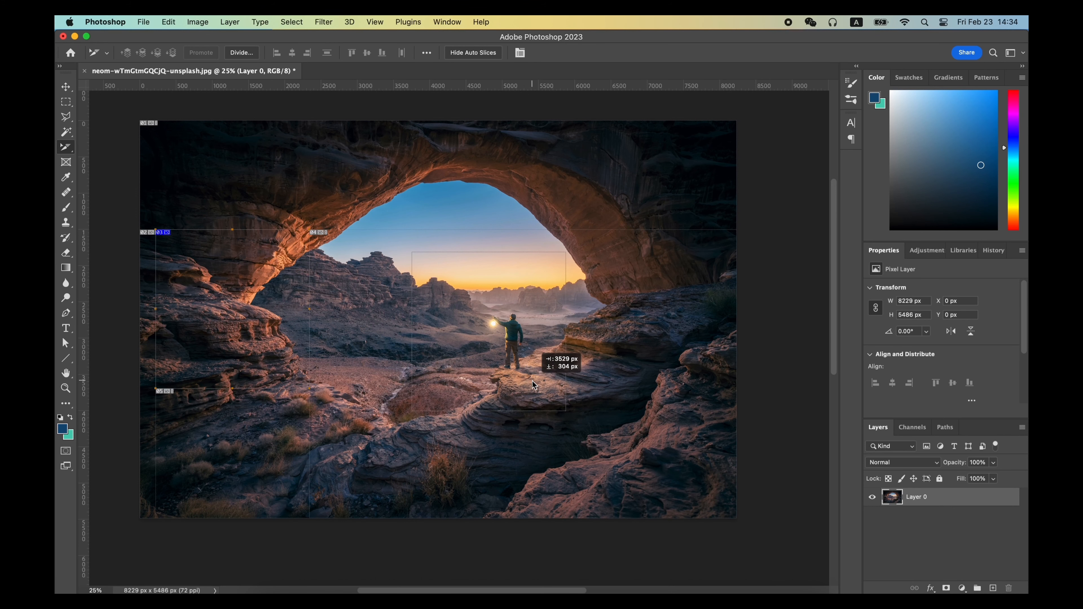
Step: Add another 1:1 slice beside the slices around the figure, and switch to the Slice Select tool
drag(66, 146, 107, 169)
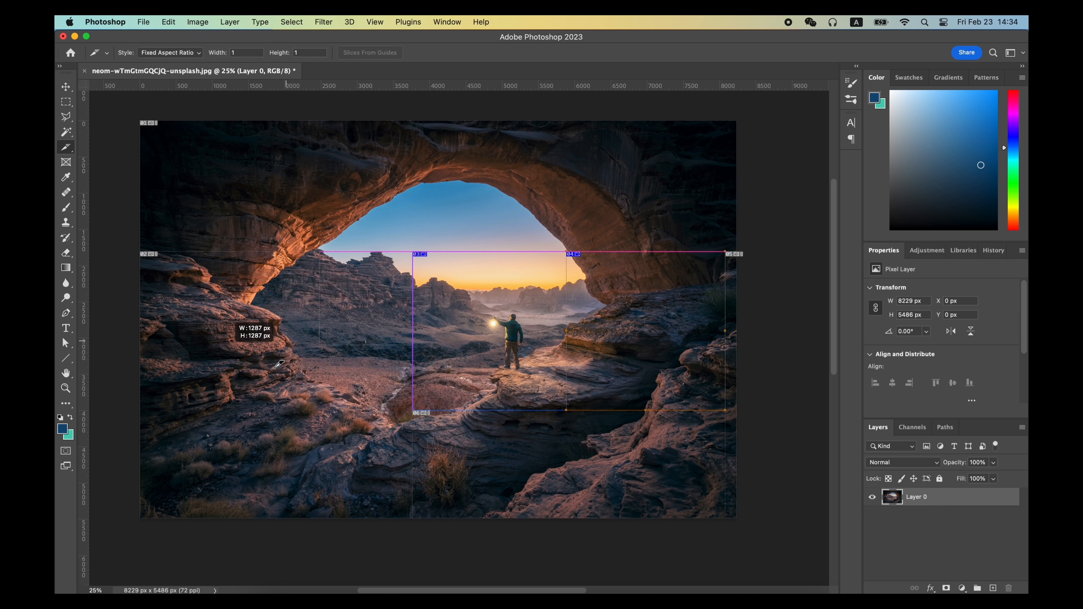
drag(67, 153, 106, 181)
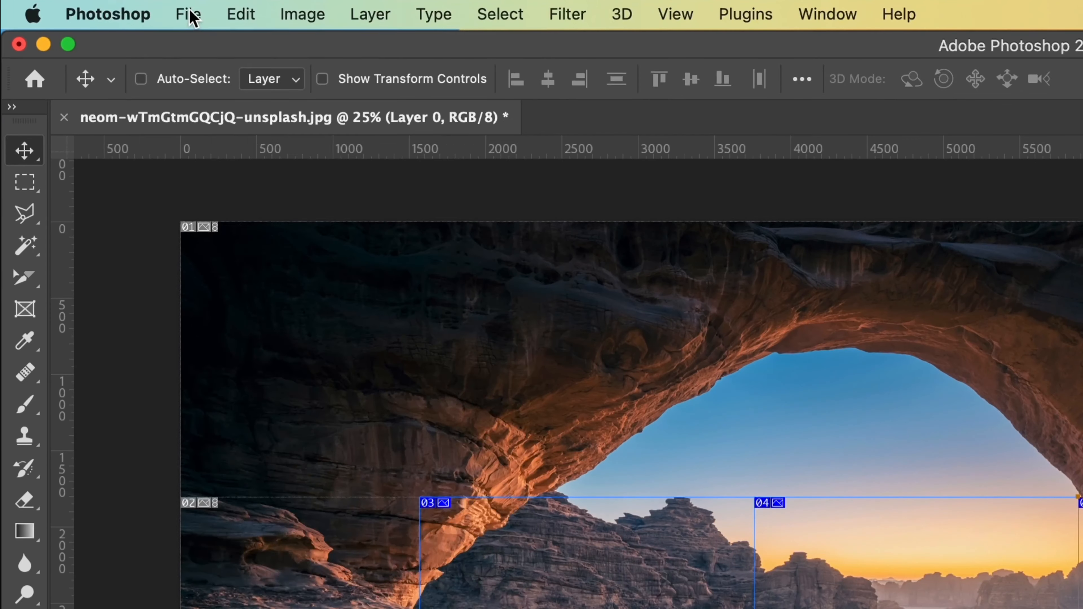
Step: Bring the sliced arch landscape into Save for Web and select its square slices one at a time
click(143, 22)
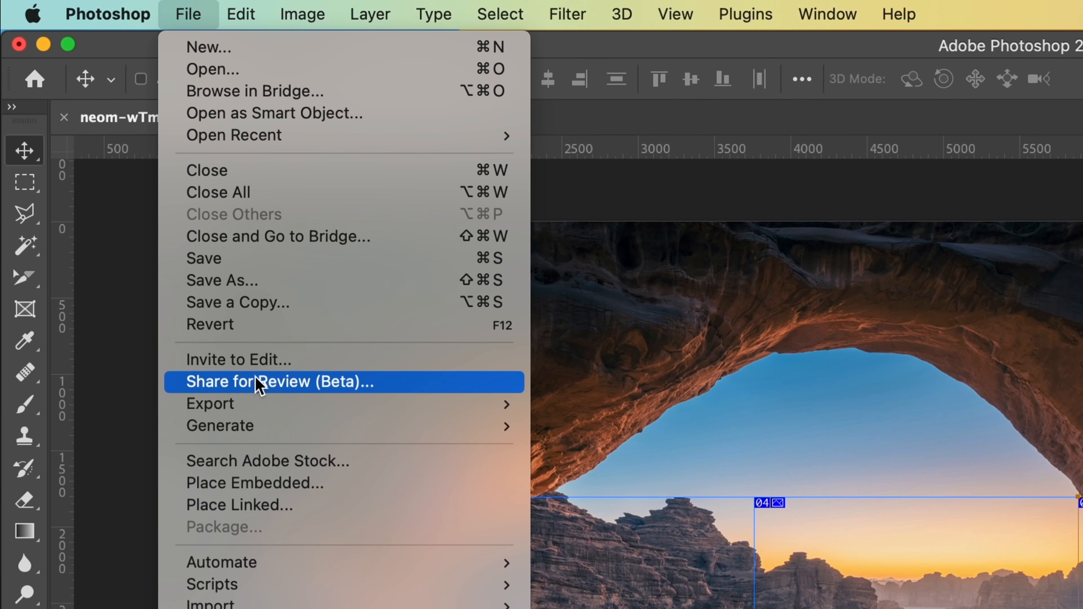
mouse_move(257, 402)
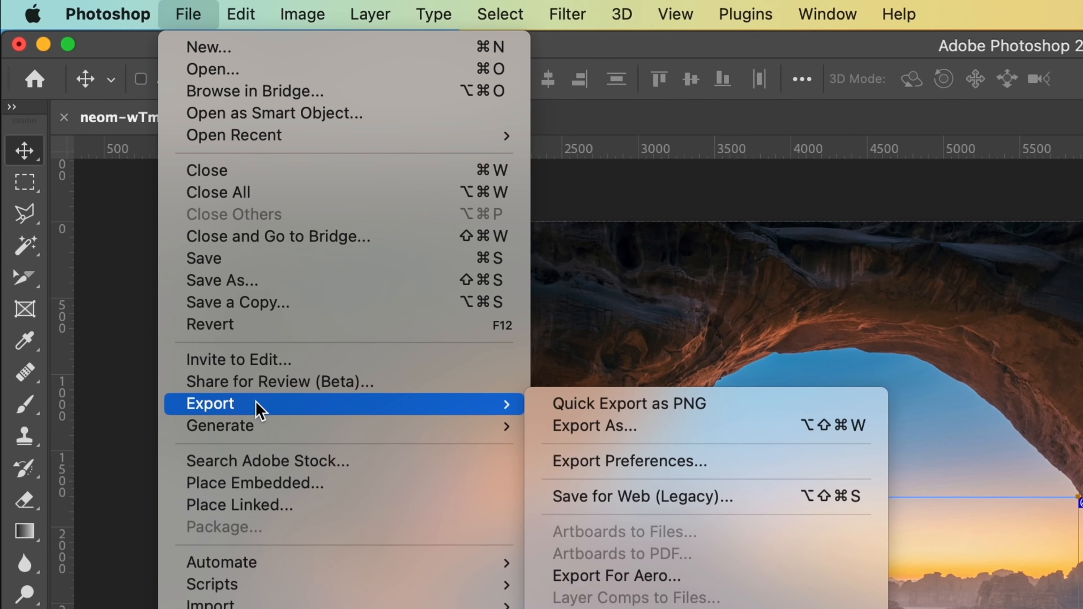
click(660, 497)
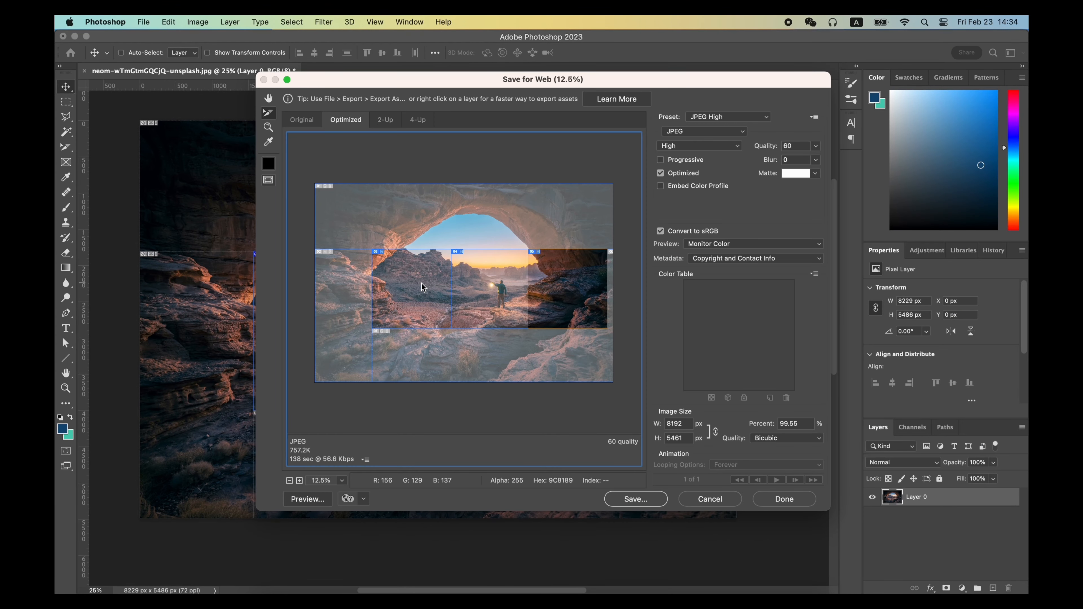
click(421, 284)
click(498, 285)
click(568, 284)
Step: Select all three square slices together and save them as JPEG images only, with Slices set to Selected Slices
click(422, 292)
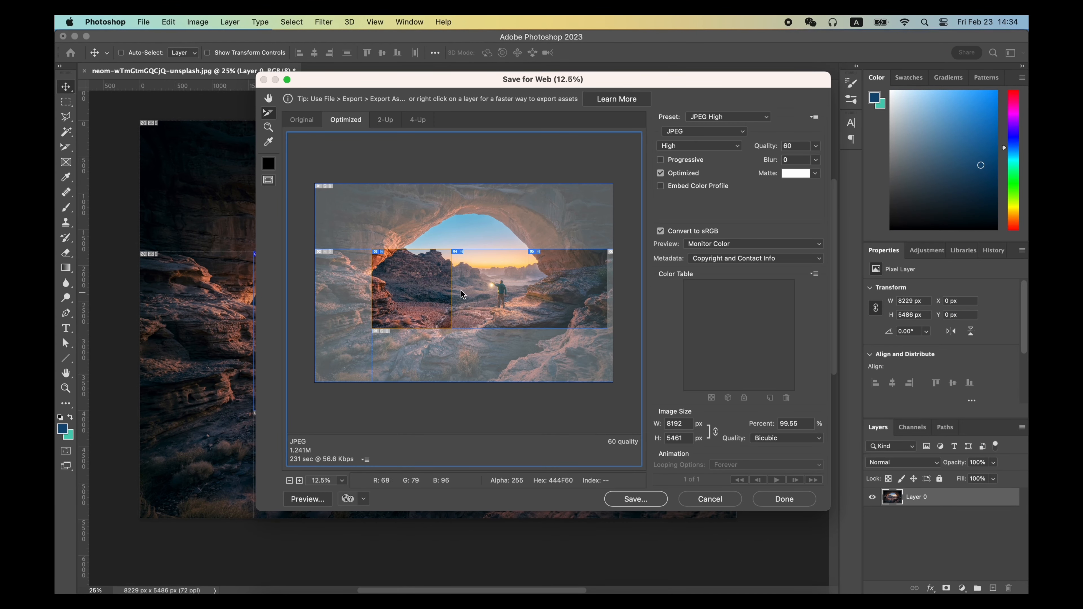
shift+click(462, 294)
shift+click(594, 293)
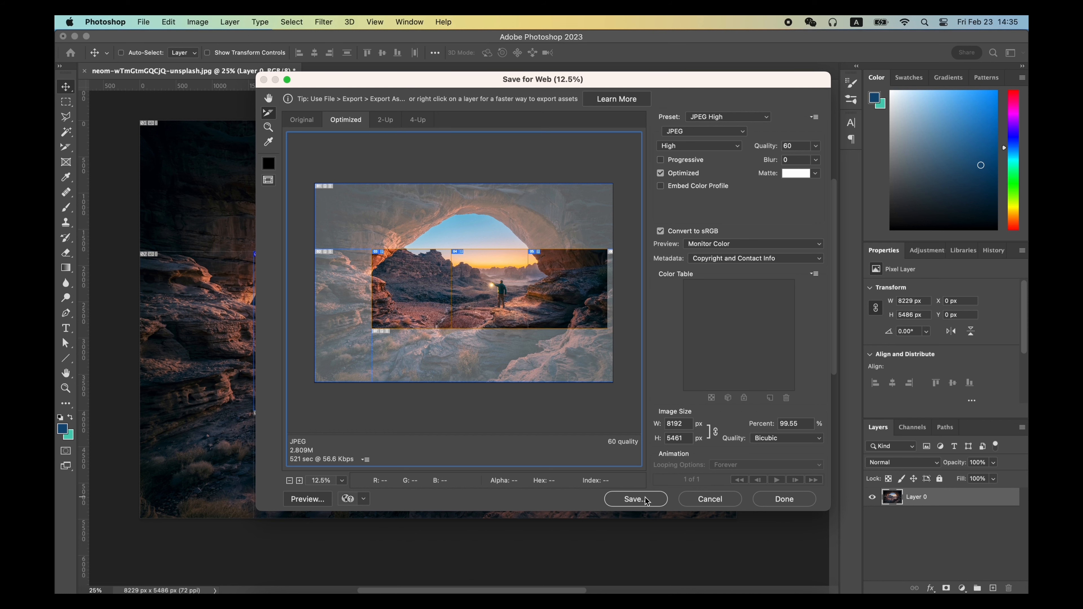
click(635, 499)
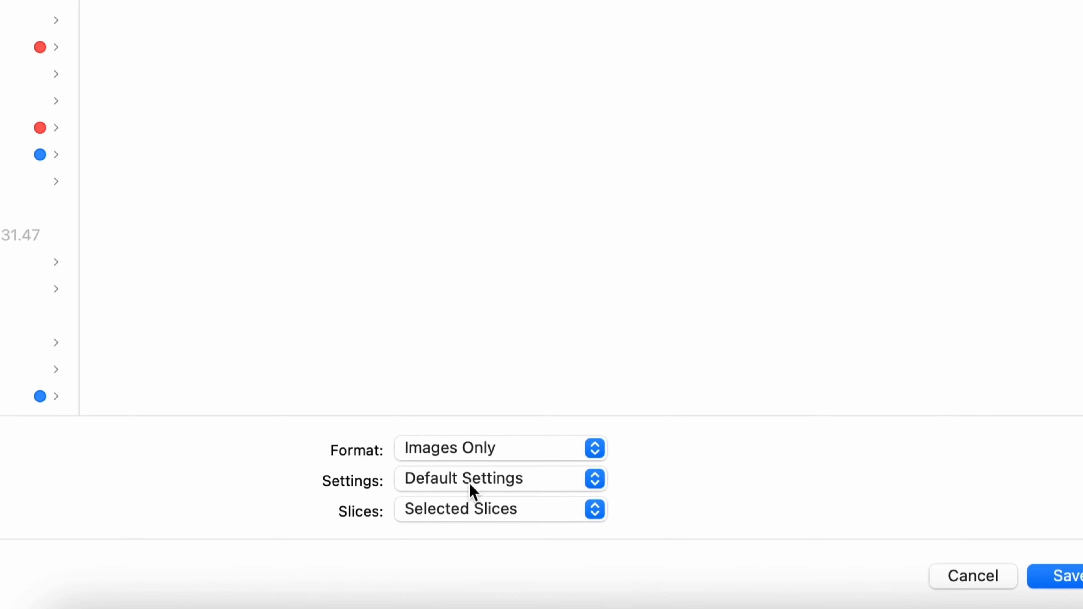
click(466, 510)
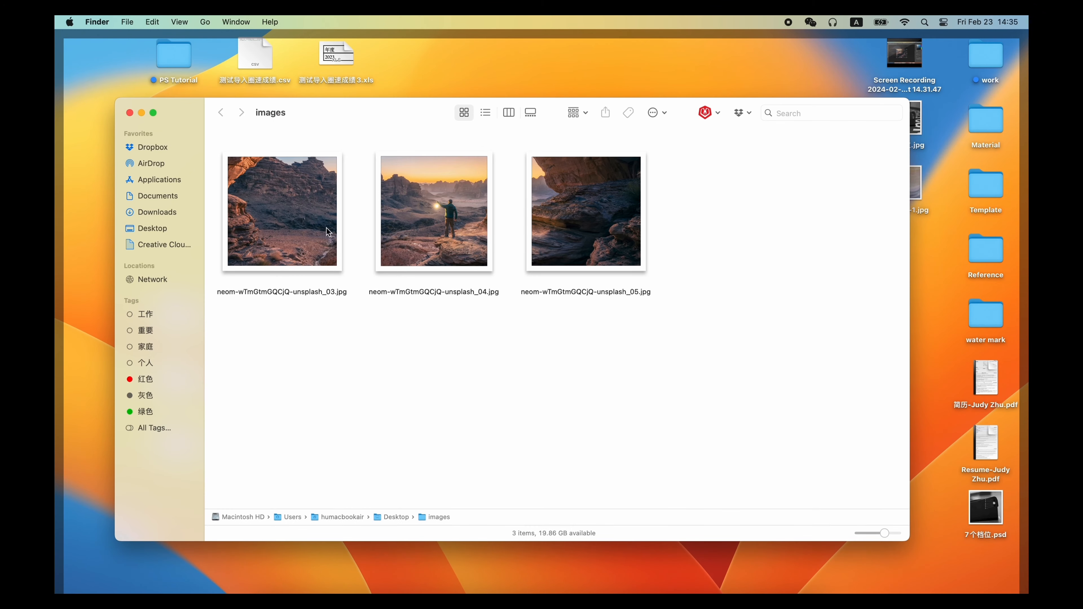
Step: Preview the three exported slice images in the images folder in Finder
click(297, 216)
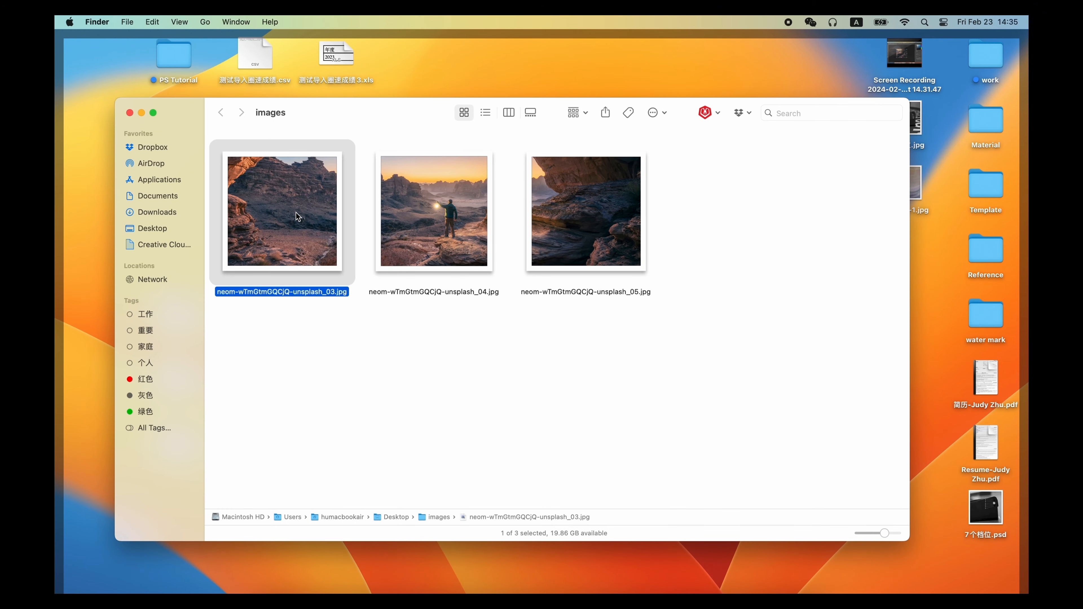
key(space)
key(Right)
key(Right)
key(Left)
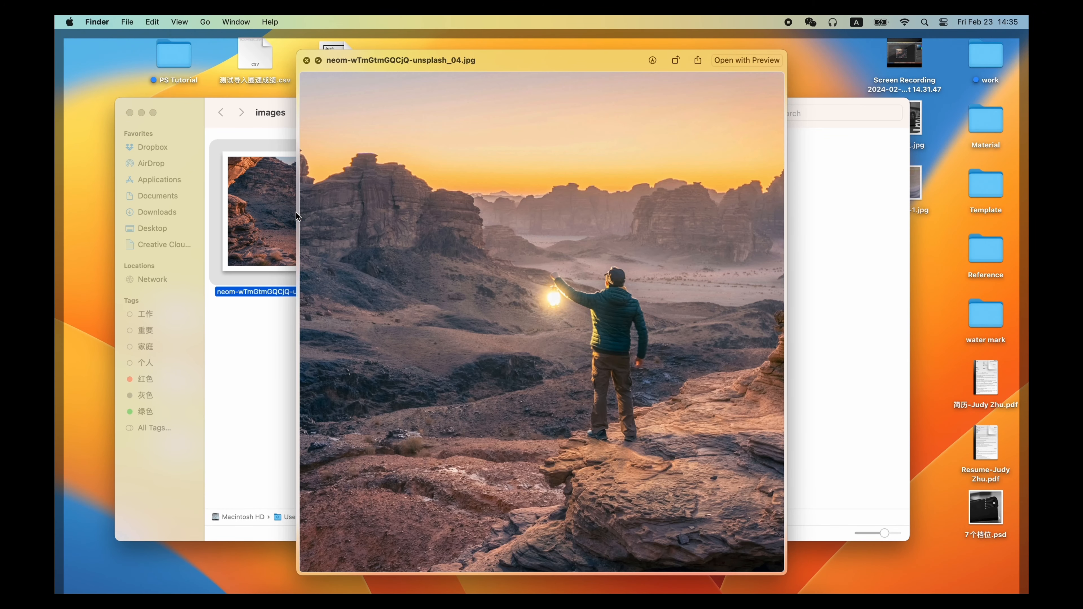
key(Left)
key(space)
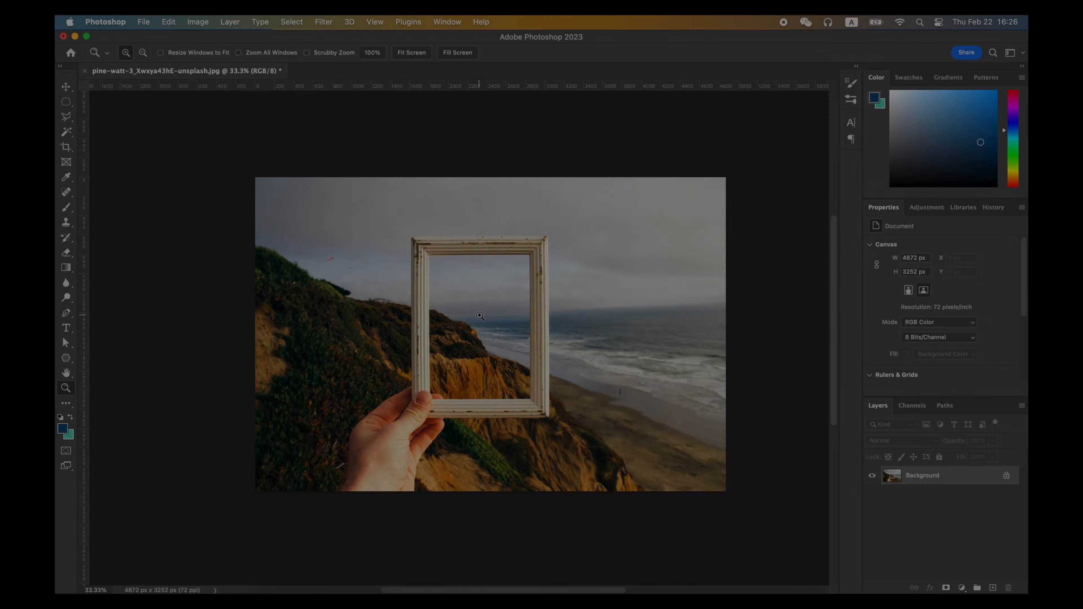
Step: Draw a rectangular frame about 1043 × 1490 px over the opening of the white picture frame with the Frame tool
key(super+plus)
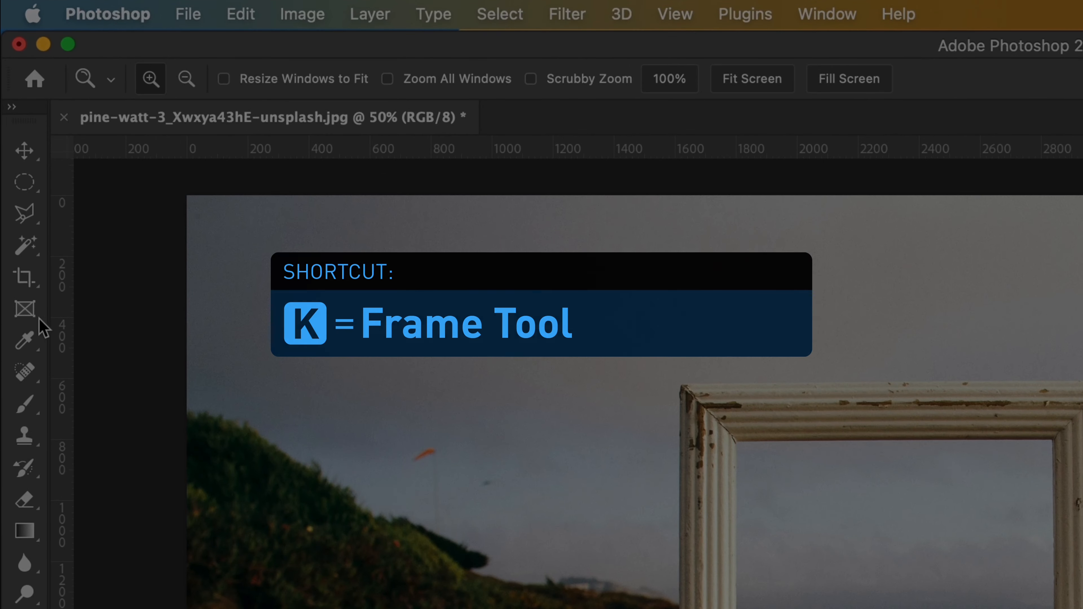
click(27, 313)
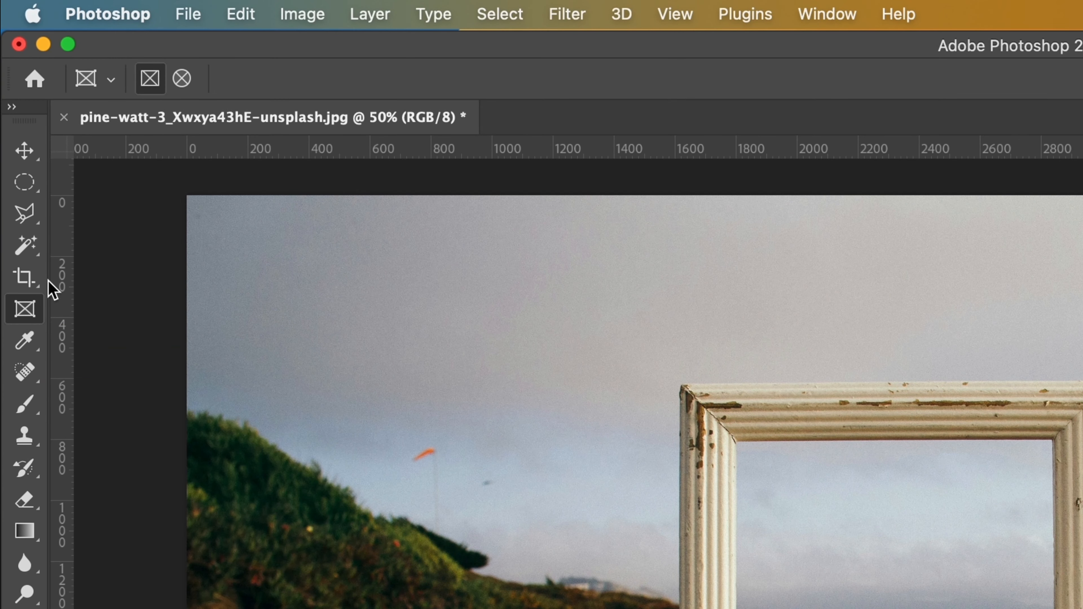
scroll(914, 533, right, 3)
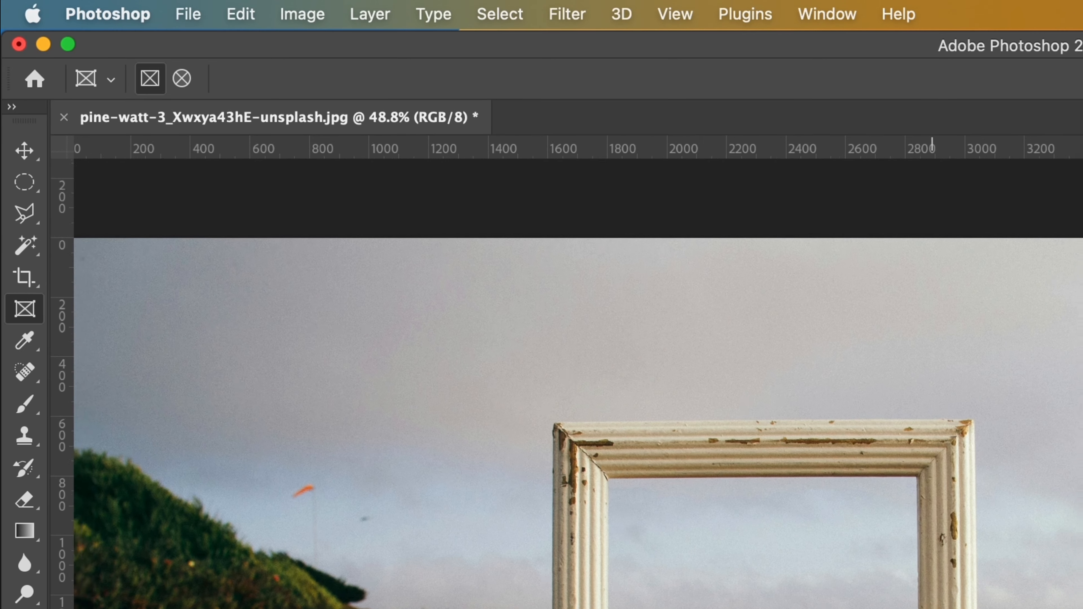
scroll(520, 362, down, 2)
scroll(396, 320, up, 2)
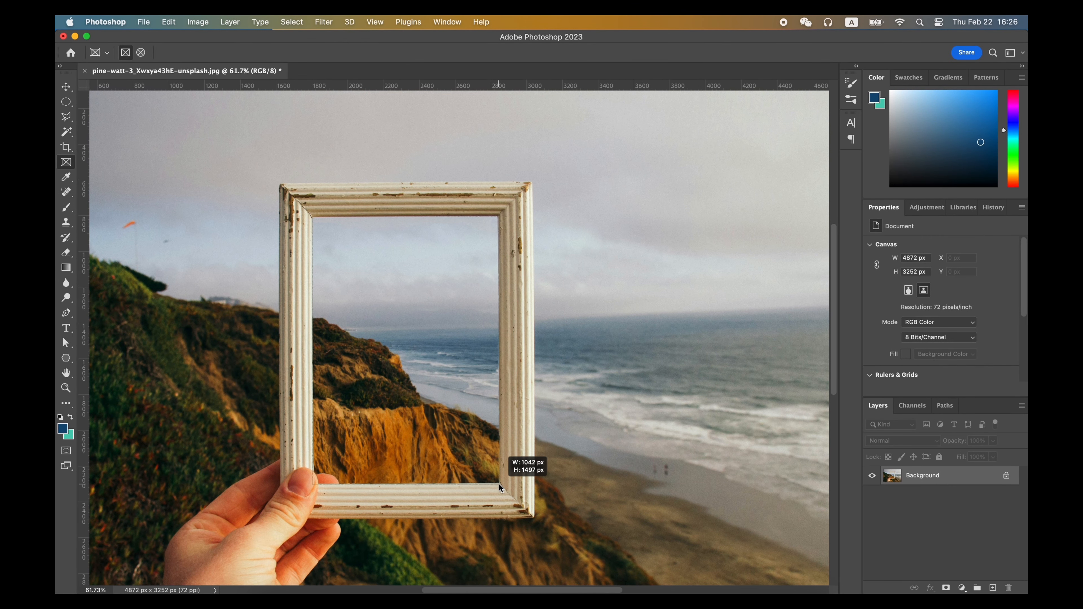
drag(499, 482, 499, 482)
scroll(528, 383, down, 3)
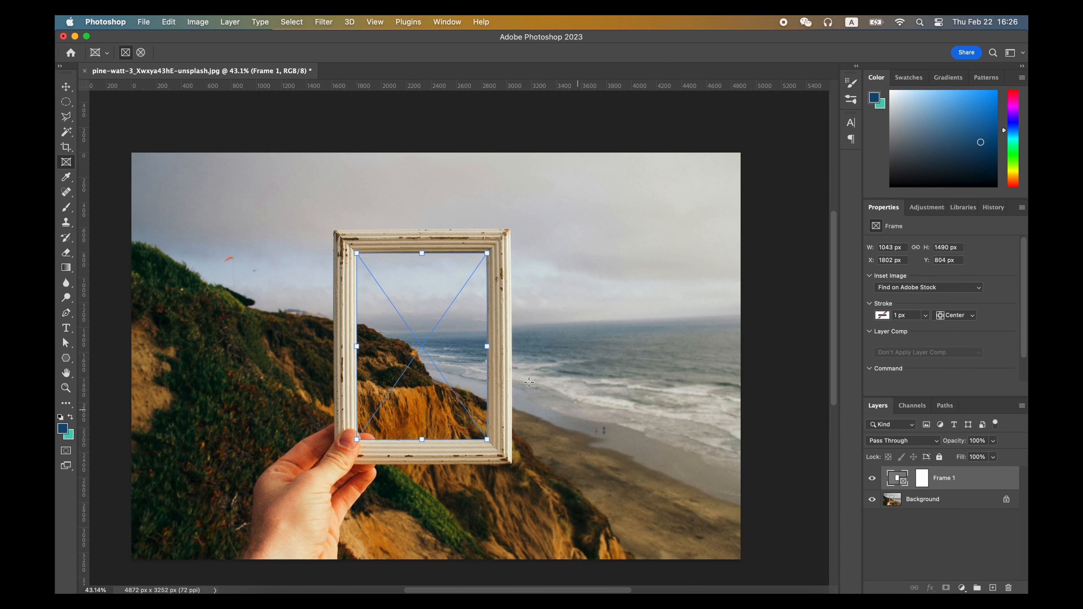
Step: Try placing an image file from the folder window into the rectangular frame, and undo the placement
key(ctrl+Up)
click(697, 205)
drag(466, 73, 881, 282)
drag(730, 362, 425, 325)
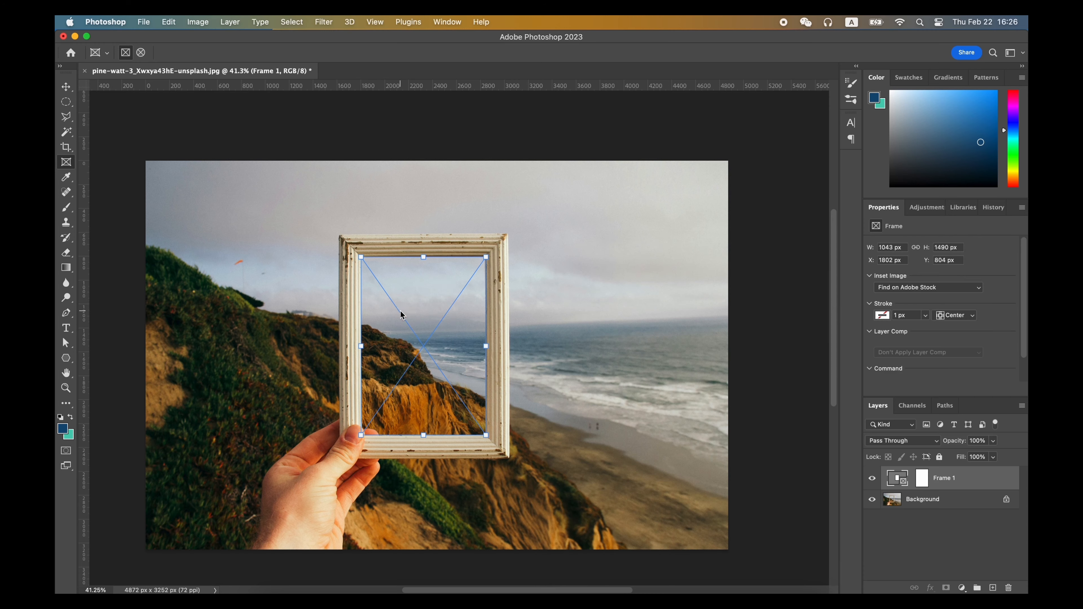
key(super+z)
Step: Place the red parrot photo as an embedded image inside the rectangular frame
click(144, 22)
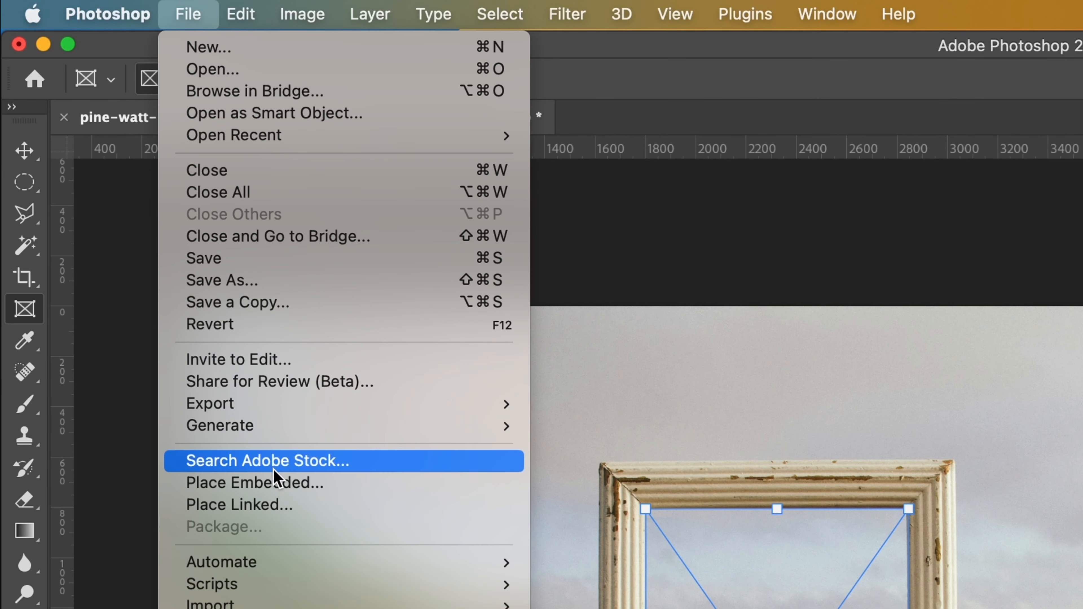
click(274, 486)
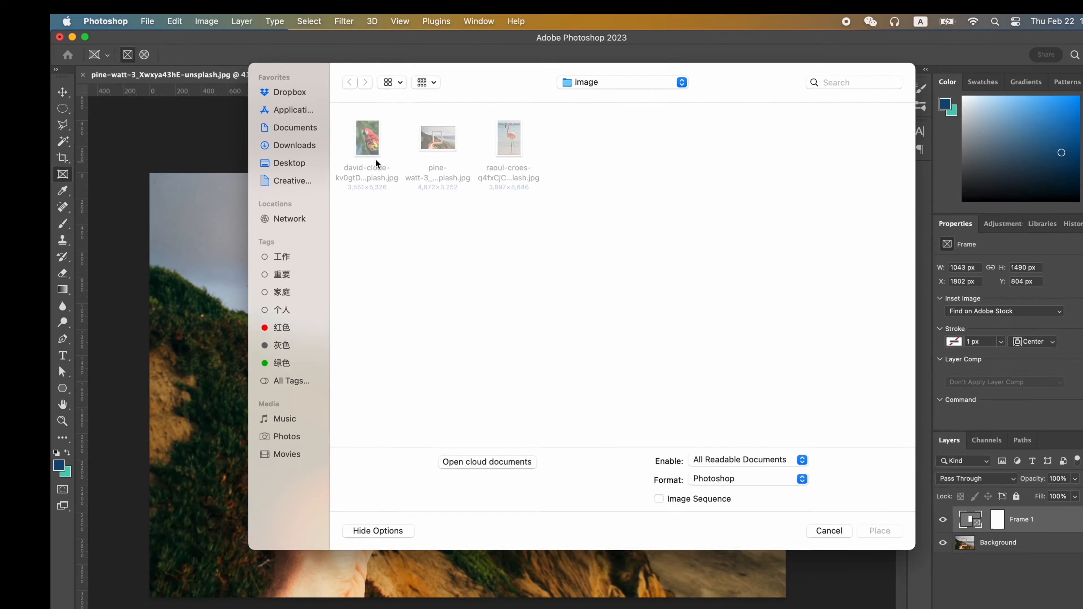
double_click(376, 162)
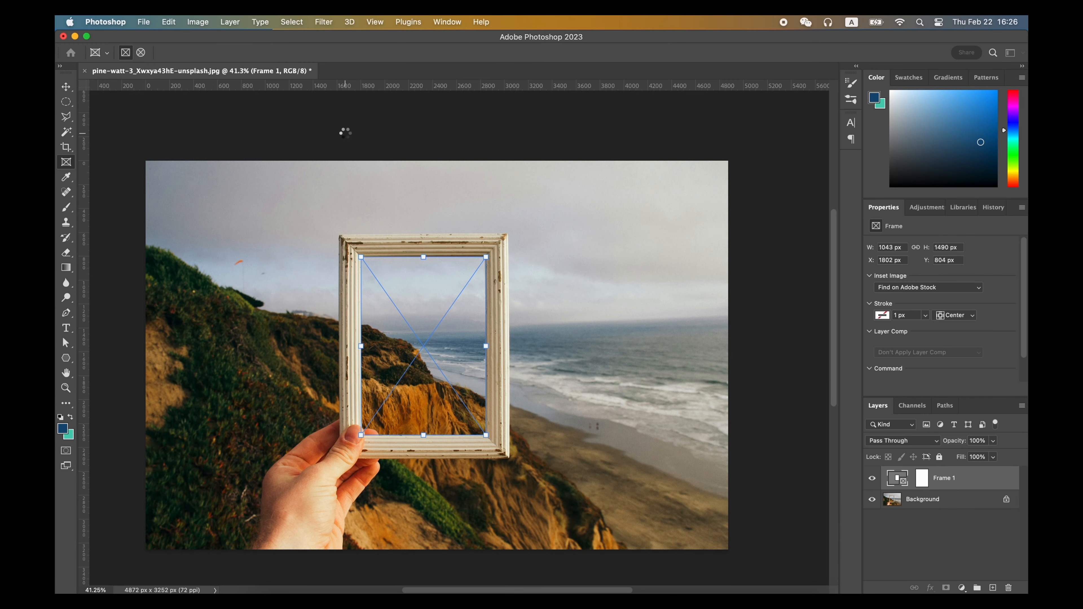
scroll(533, 381, down, 3)
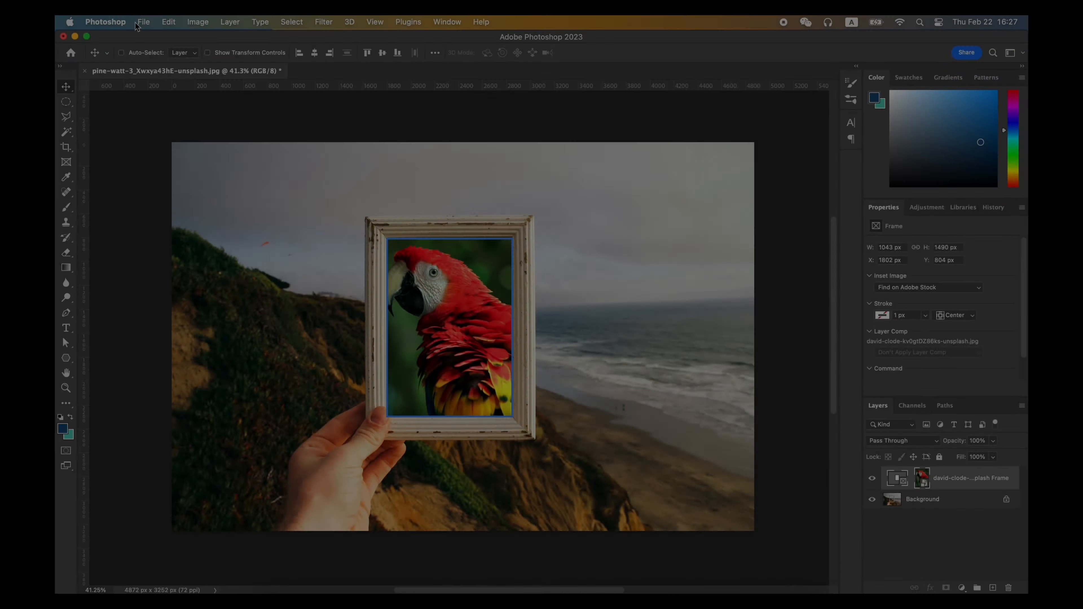
Step: Place the flamingo photo as a linked image in the picture-frame document
click(145, 17)
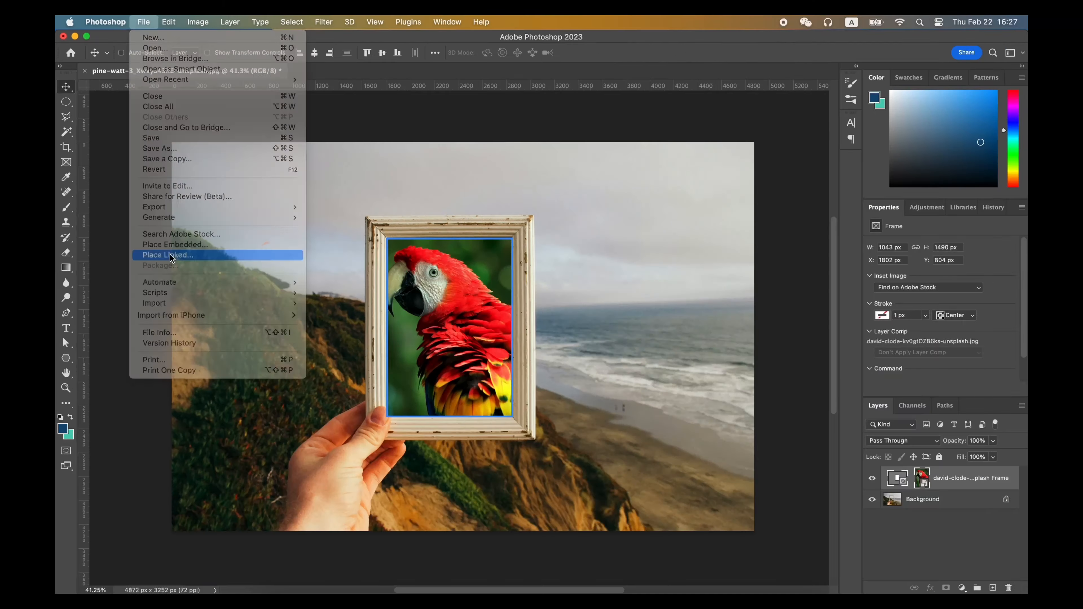
click(249, 504)
click(476, 138)
click(815, 487)
key(Return)
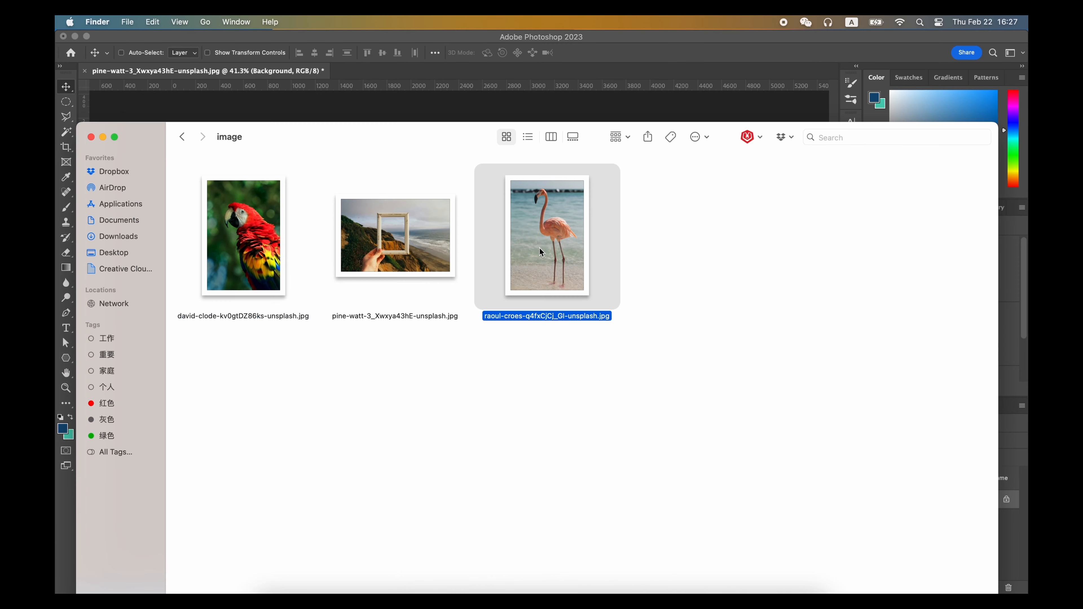
Step: Open the flamingo source photo, erase a turquoise stroke along its head and neck, and save the file
double_click(527, 242)
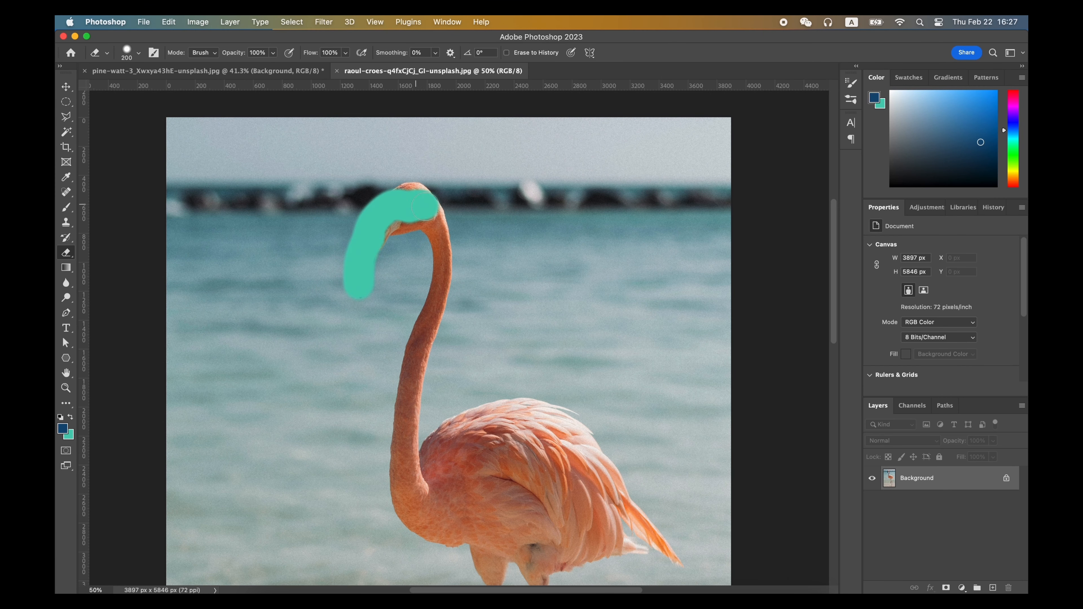
drag(422, 206, 407, 409)
key(v)
click(144, 22)
click(168, 138)
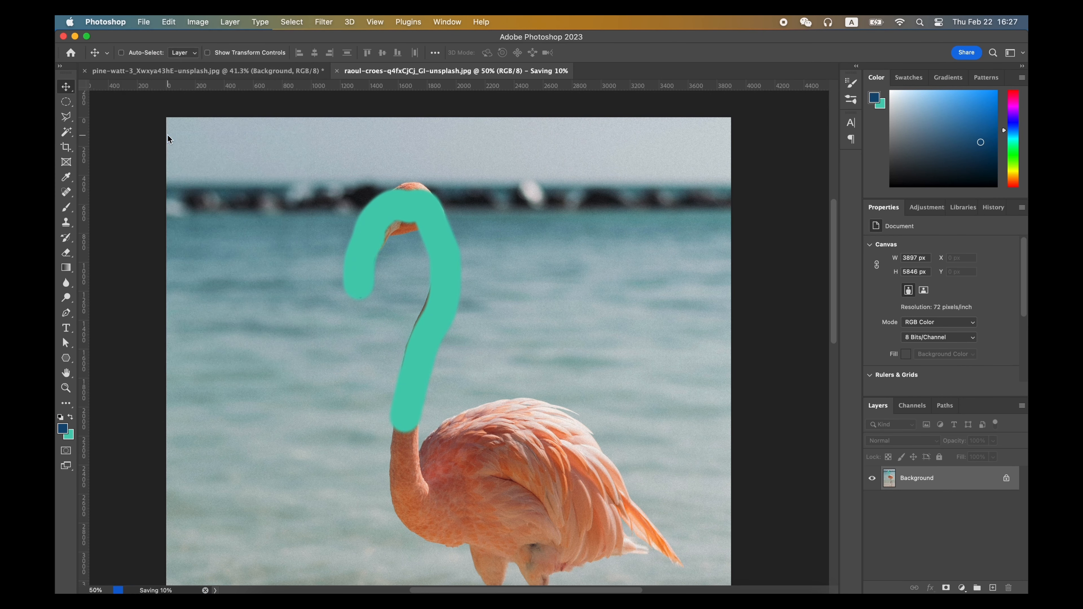
Step: Try a turquoise brush dab on the water below the flamingo's painted stroke, undo it, and return to the picture-frame document
click(283, 73)
click(385, 72)
key(x)
key(b)
click(369, 299)
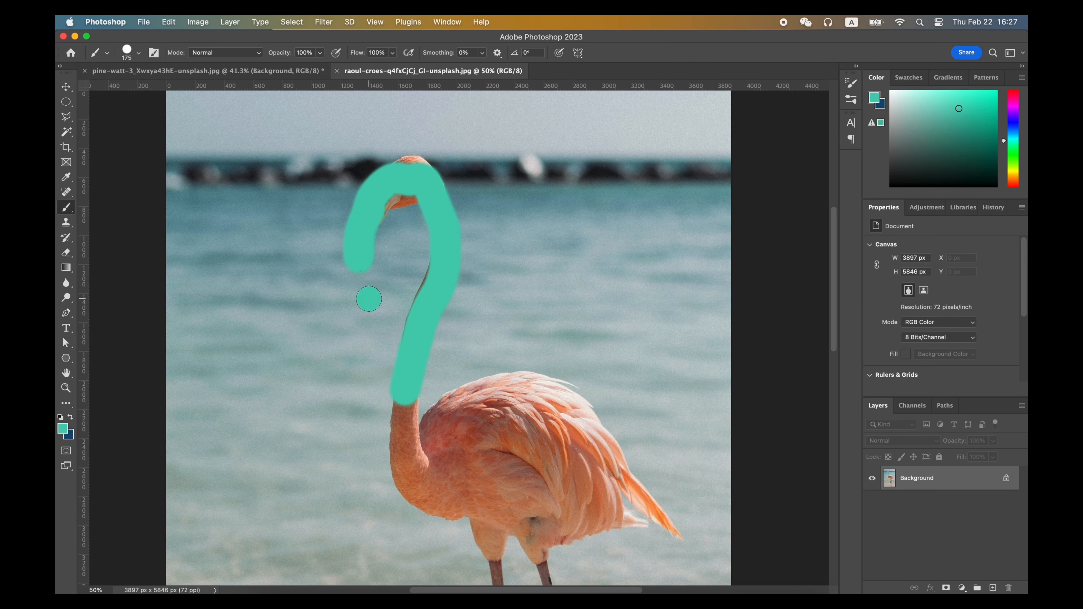
key(ctrl+z)
key(x)
click(490, 213)
click(205, 70)
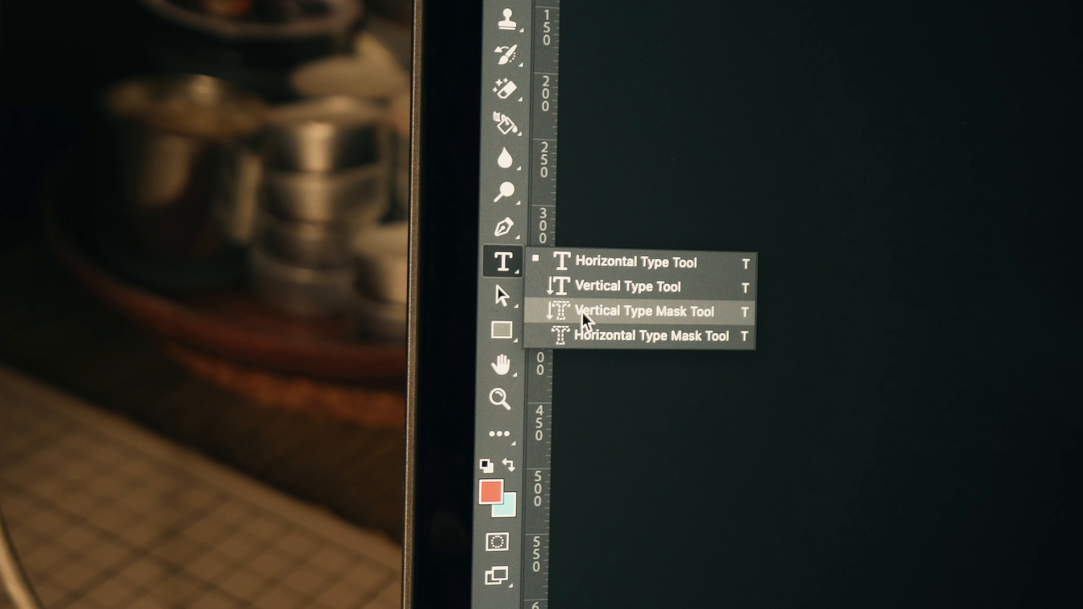
Step: Add the text "Horizontal Type Tool" to the blank white canvas using the Horizontal Type tool, and switch to the Move tool
click(580, 261)
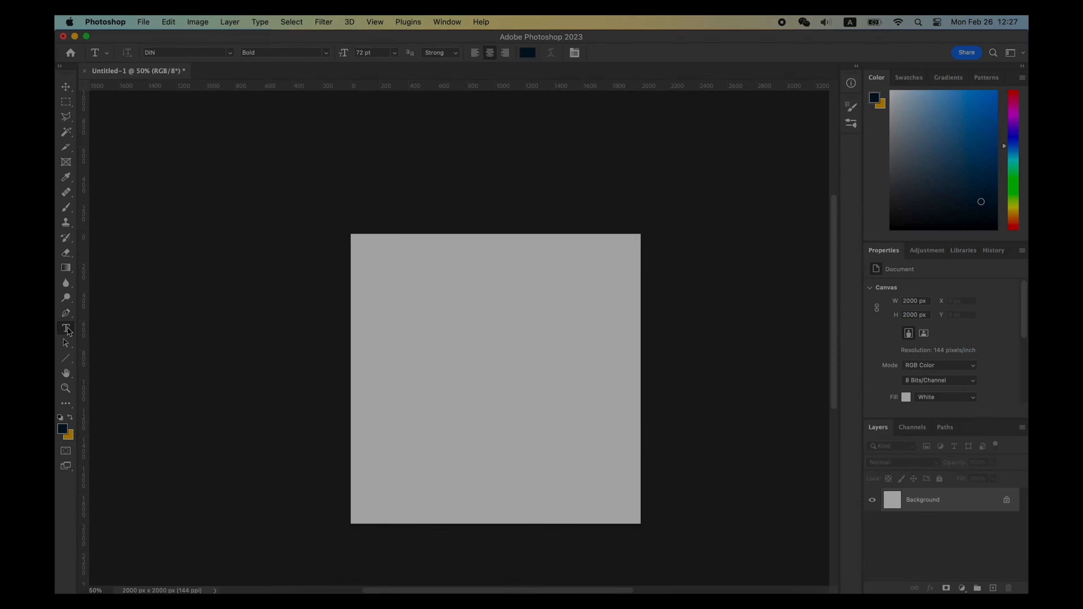
click(65, 352)
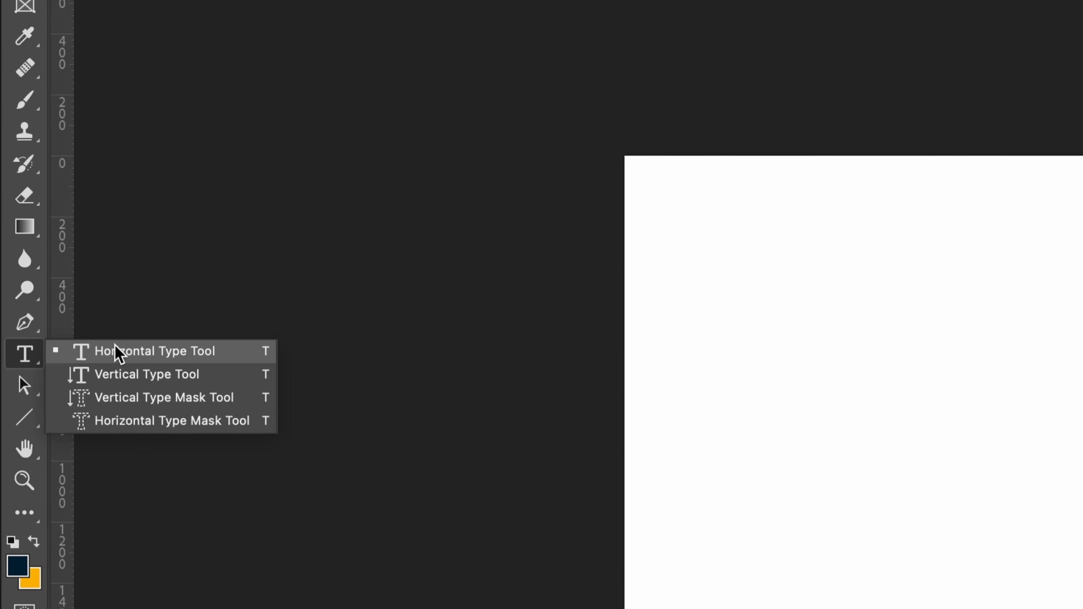
click(119, 351)
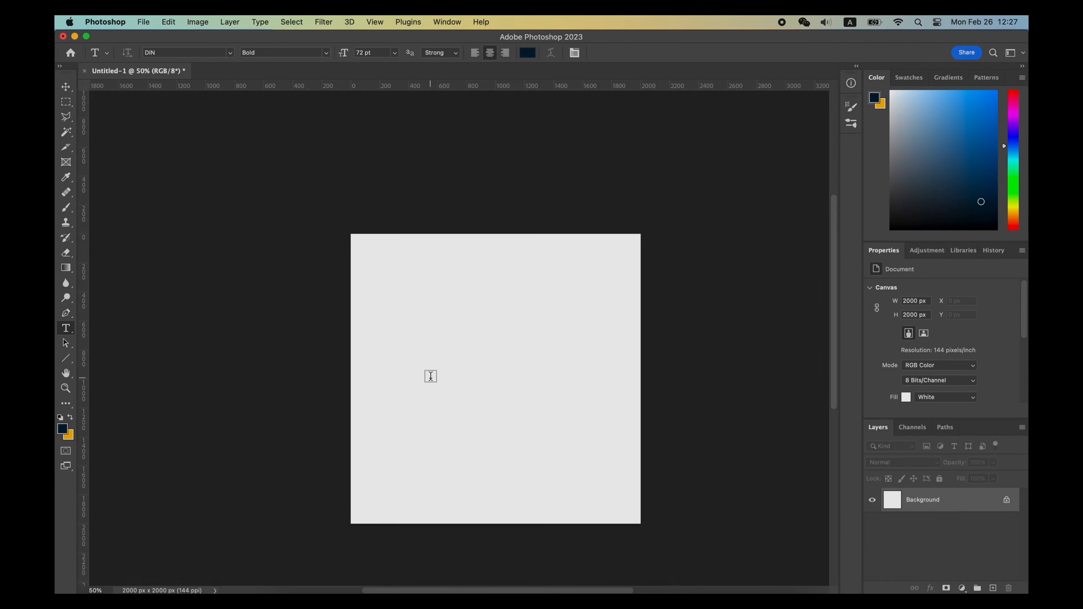
click(425, 377)
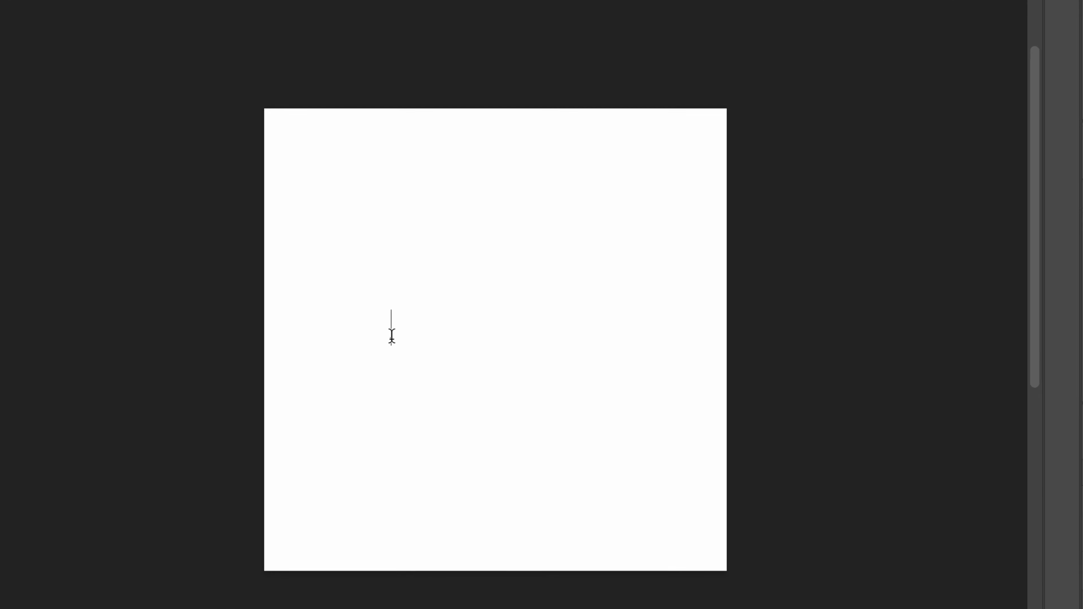
text(Horizontal Type Tool)
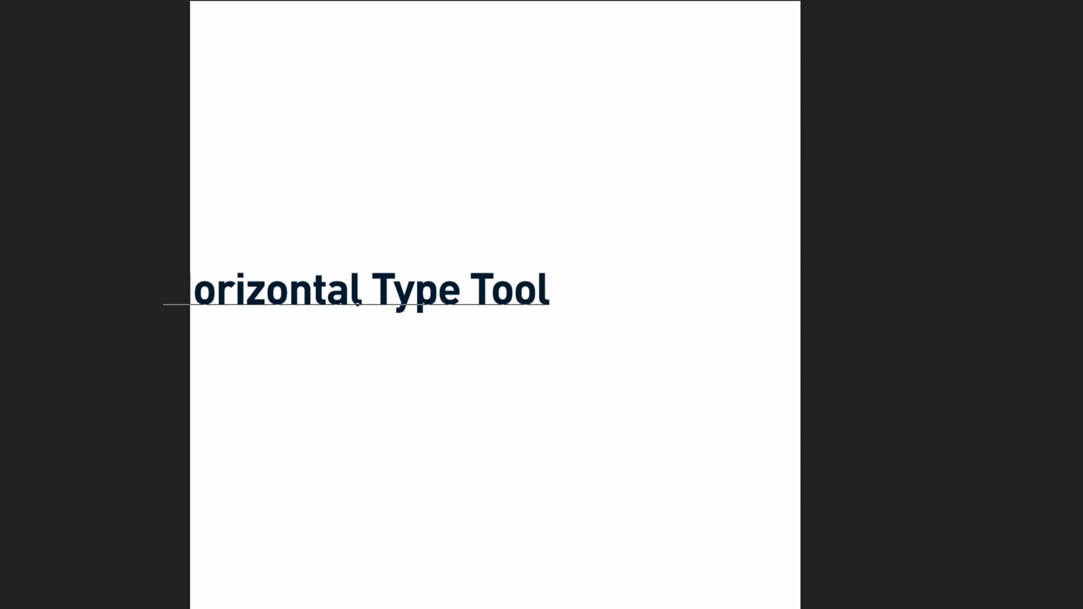
click(67, 87)
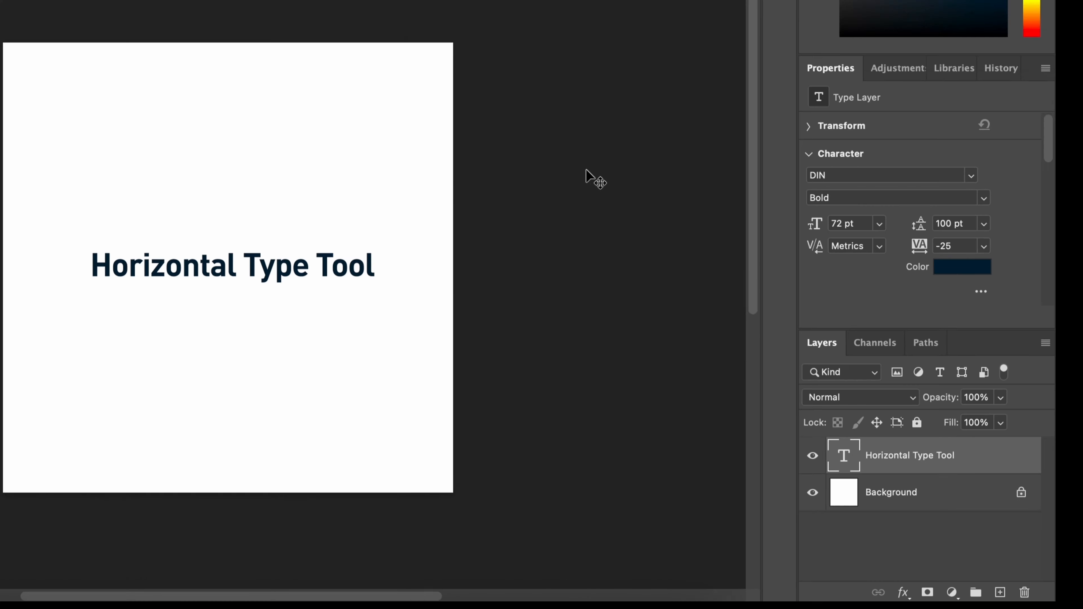
Step: Set the font of the "Horizontal Type Tool" text to Arial Black
key(t)
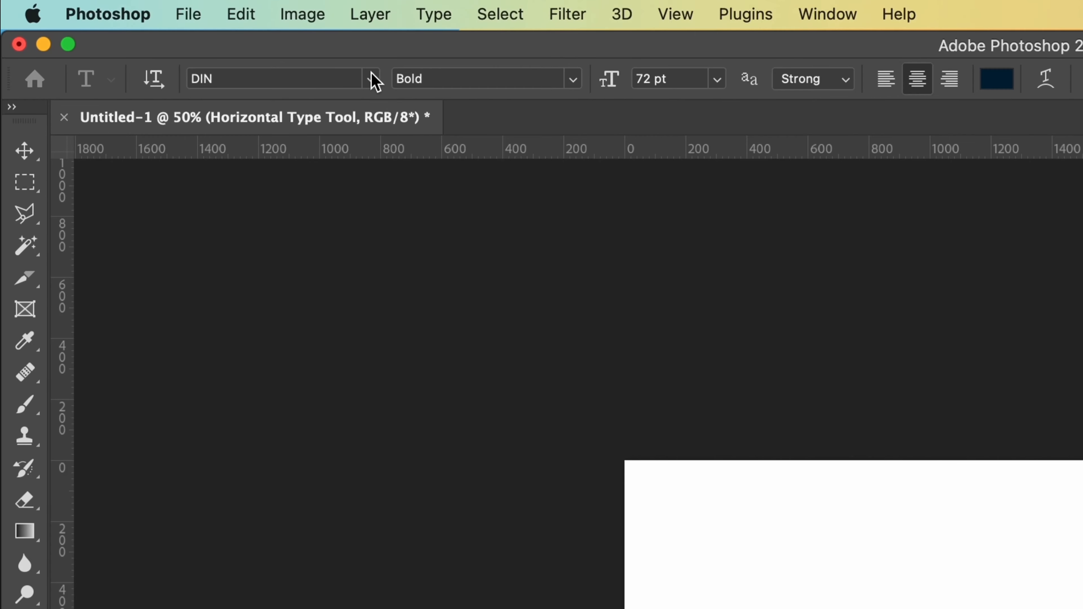
click(231, 52)
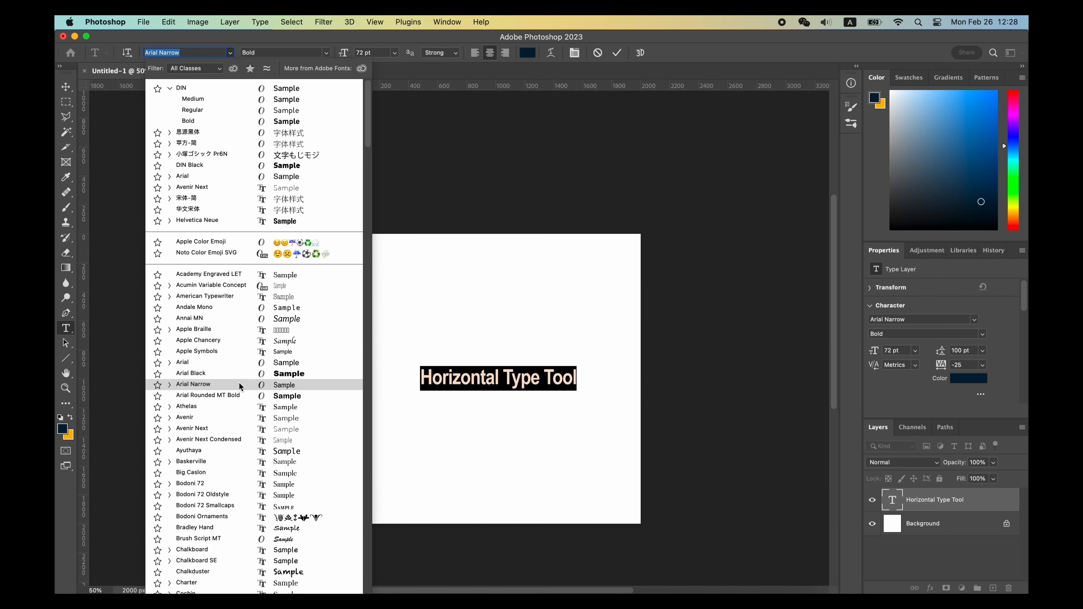
click(240, 374)
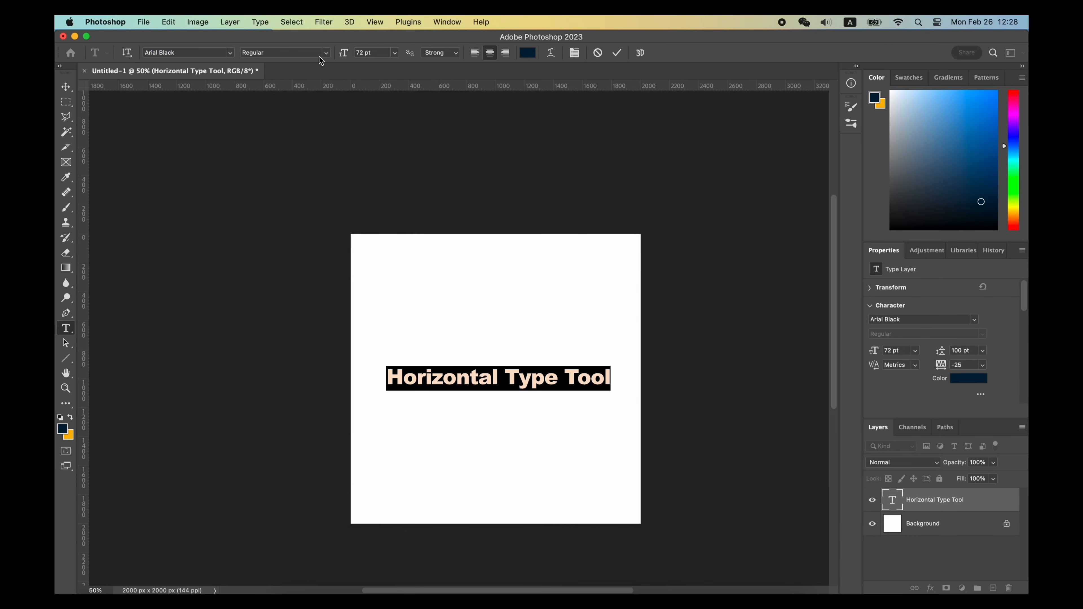
Step: Set the "Horizontal Type Tool" text to 60 pt and make it italic and underlined
click(395, 53)
click(372, 226)
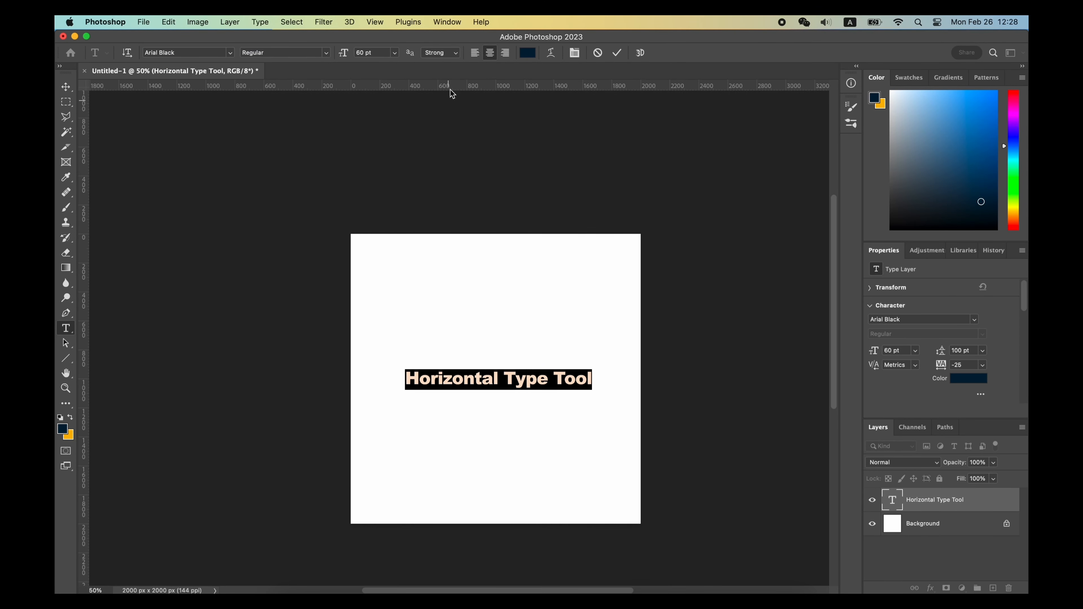
key(super+t)
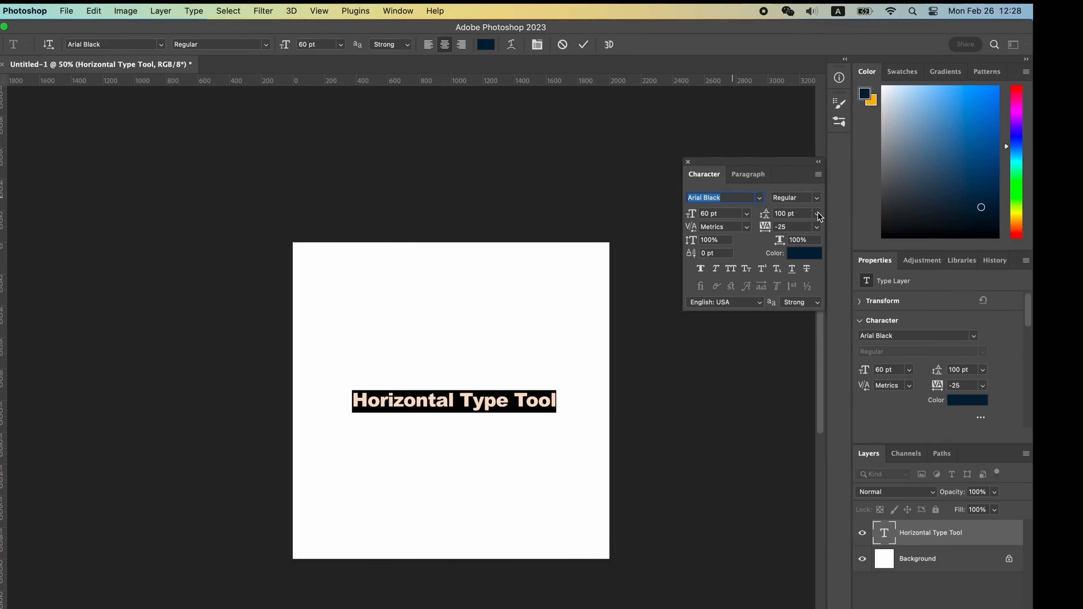
click(664, 279)
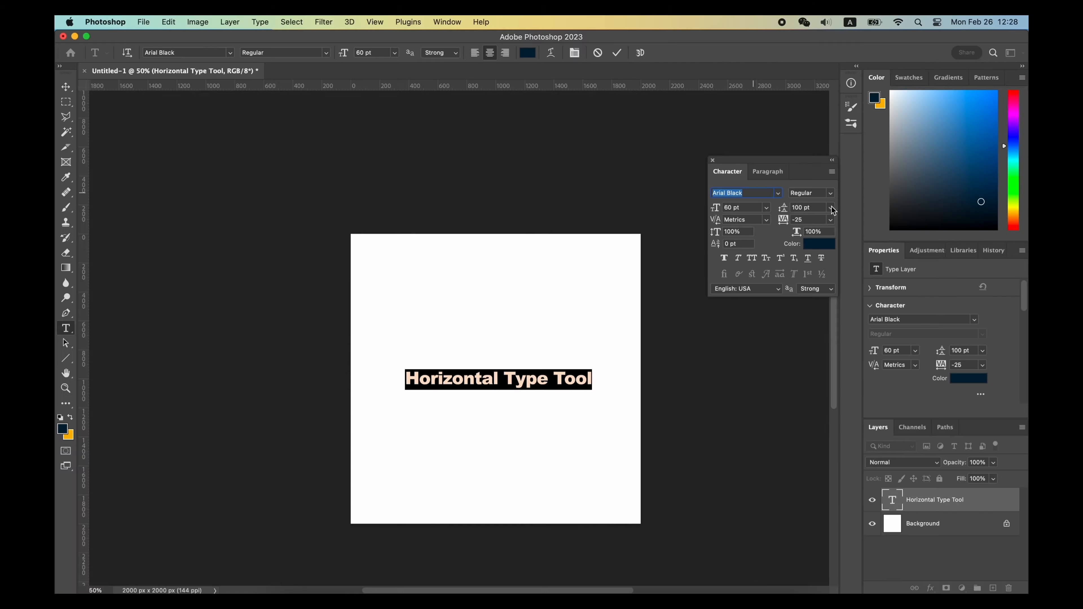
click(761, 176)
key(super+shift+l)
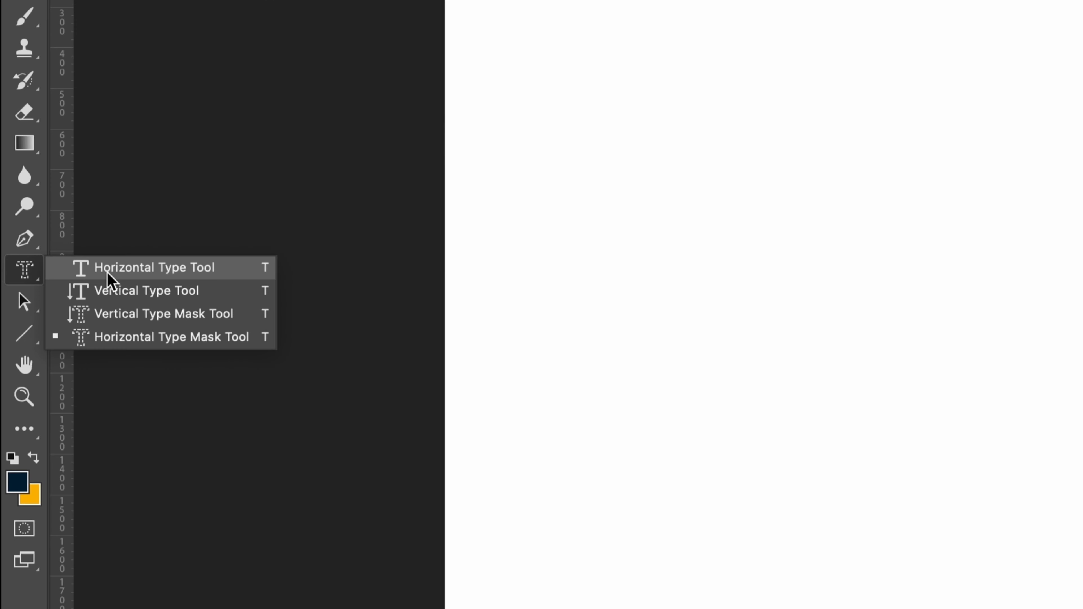
Step: Add a paragraph text box with the Photoshop description to the blank canvas using the Horizontal Type tool, and set its size to 30 pt
click(106, 332)
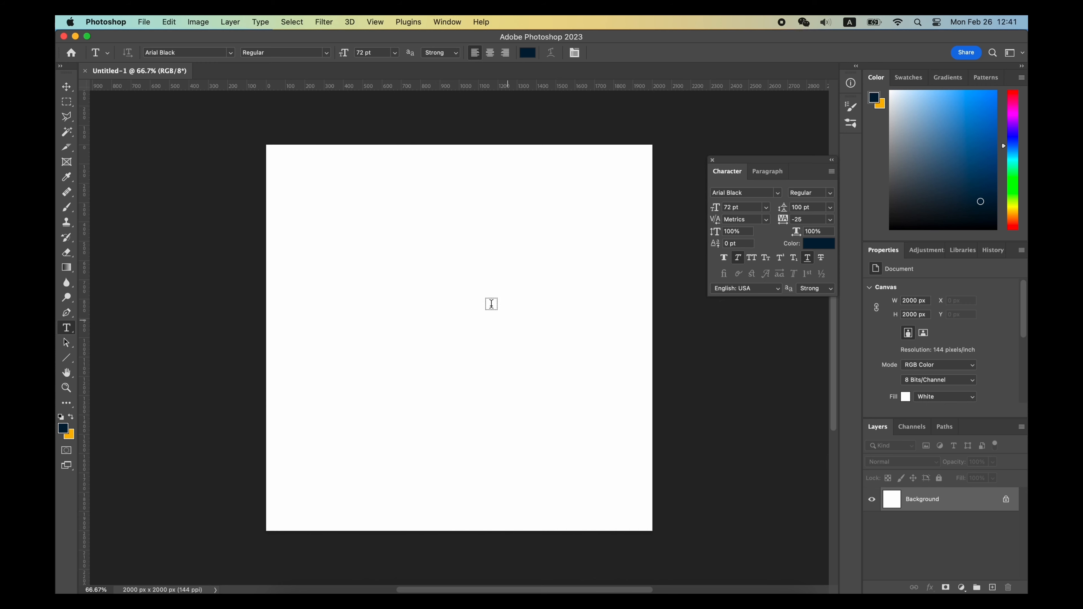
drag(532, 386, 627, 500)
click(766, 208)
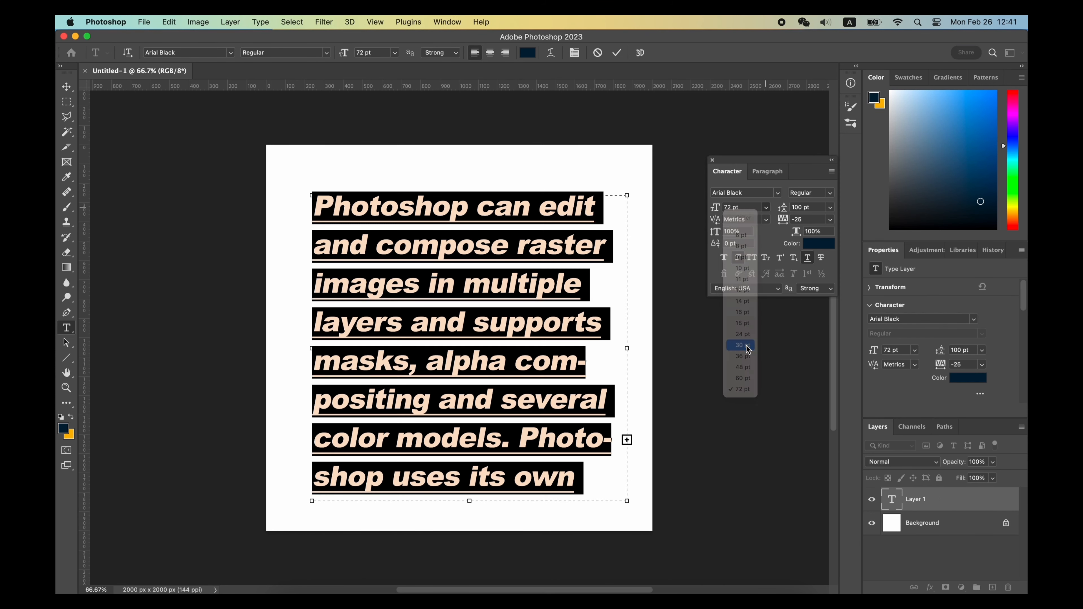
click(740, 336)
Step: Set the paragraph text's leading to Auto and its font to Arial
click(829, 208)
click(805, 215)
click(777, 193)
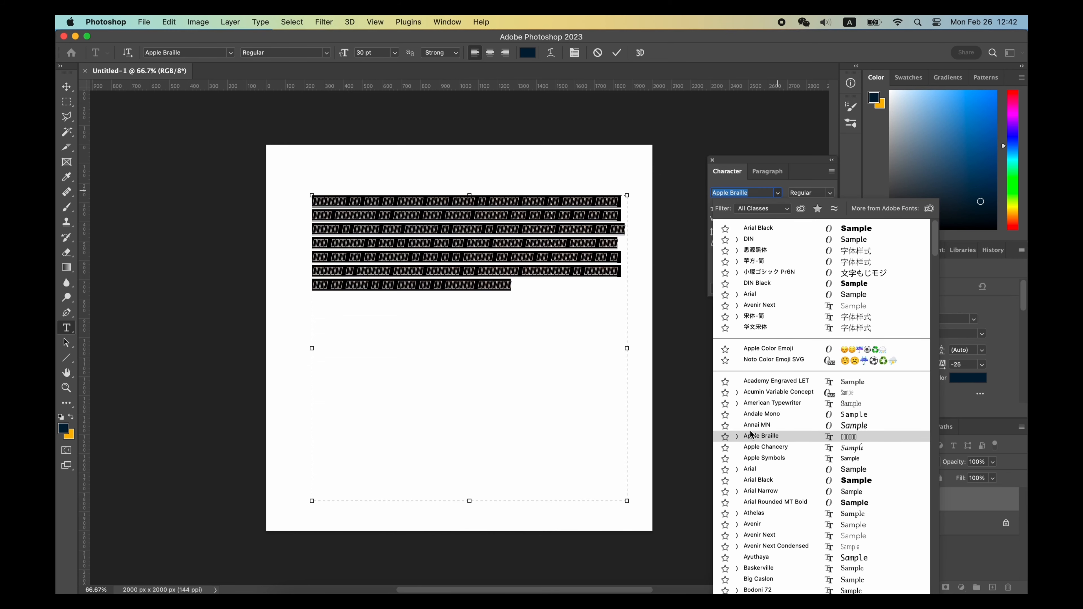
click(749, 468)
Step: Start a new paragraph before "In addition to raster graphics" and delete the phrase "(especially through clipping path for the latter)"
click(353, 281)
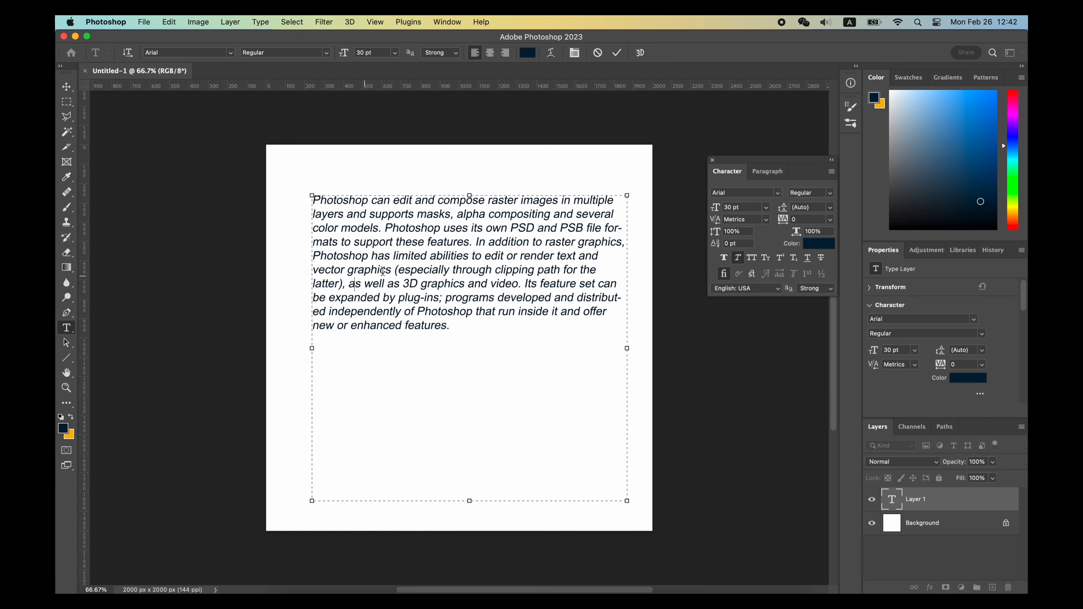
click(476, 241)
key(Return)
key(Return)
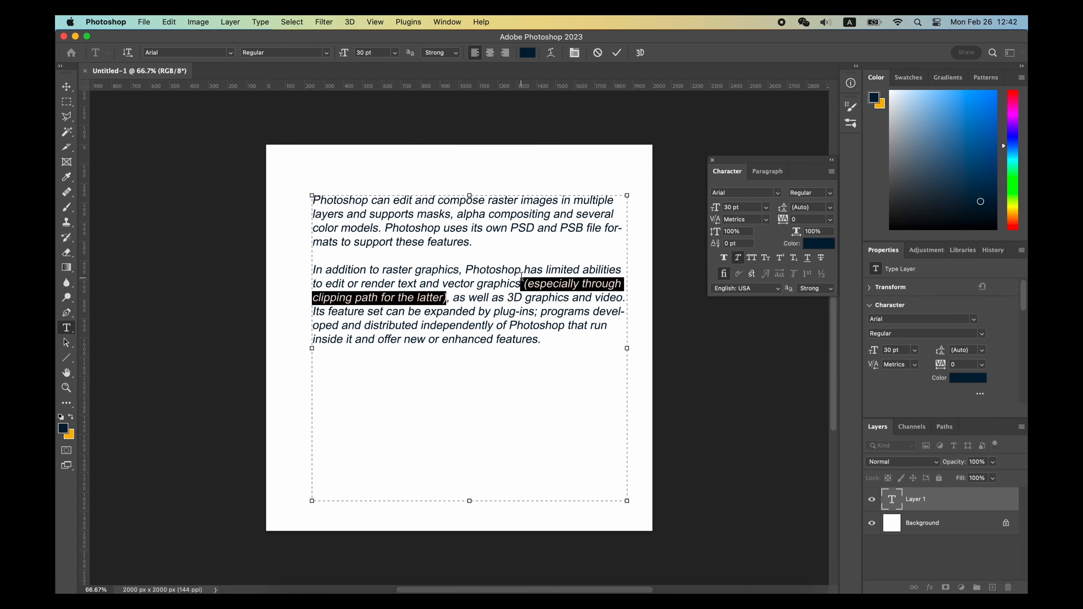
key(BackSpace)
Step: Select all the paragraph text, try right and center alignment on it, and restore left alignment
key(super+a)
click(767, 172)
click(754, 192)
click(737, 192)
click(718, 192)
click(727, 172)
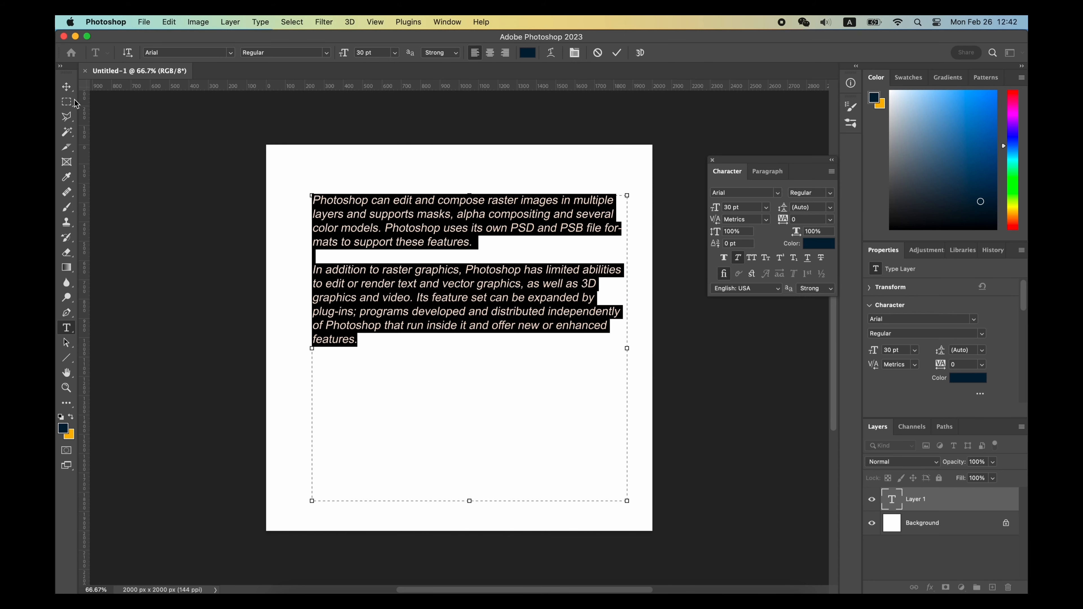
Step: Pick a new color for the selected paragraph text in the color picker
click(817, 245)
click(819, 418)
click(807, 415)
click(925, 407)
Step: Shrink the paragraph's text box in height and width, and move the text lower on the canvas
drag(469, 501, 439, 460)
drag(627, 328, 589, 330)
click(66, 86)
drag(405, 234, 420, 293)
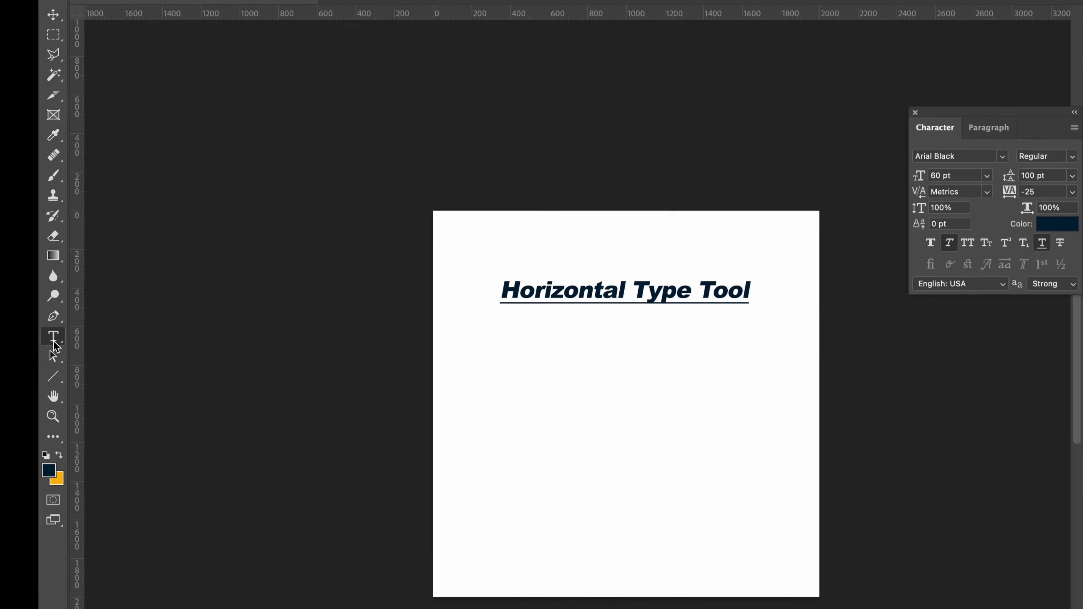
Step: Add the text "Vertical Type Tool" below the horizontal title using the Vertical Type tool
right_click(53, 337)
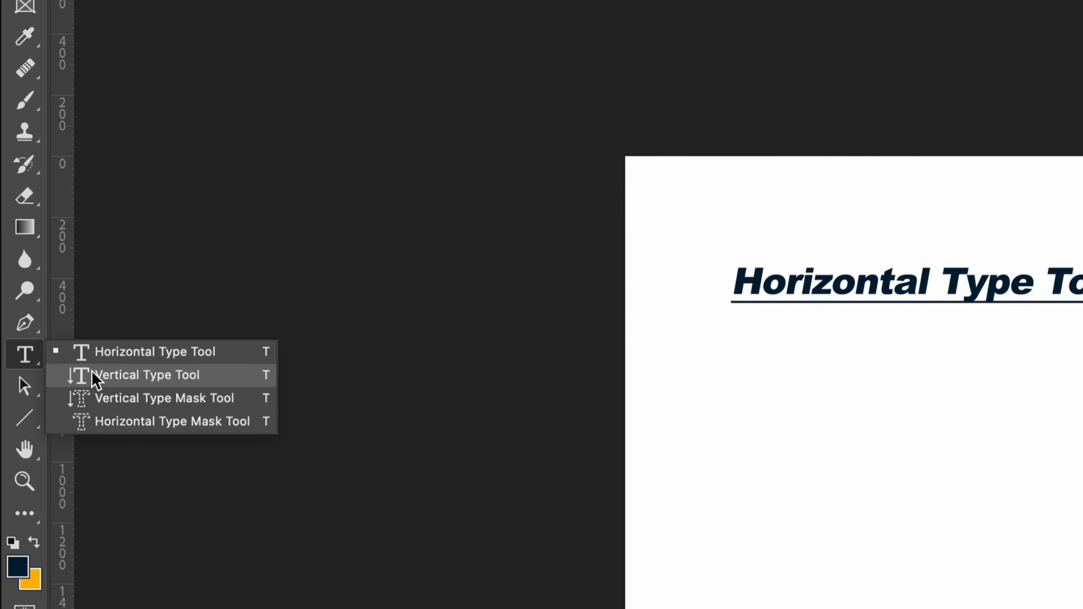
click(96, 376)
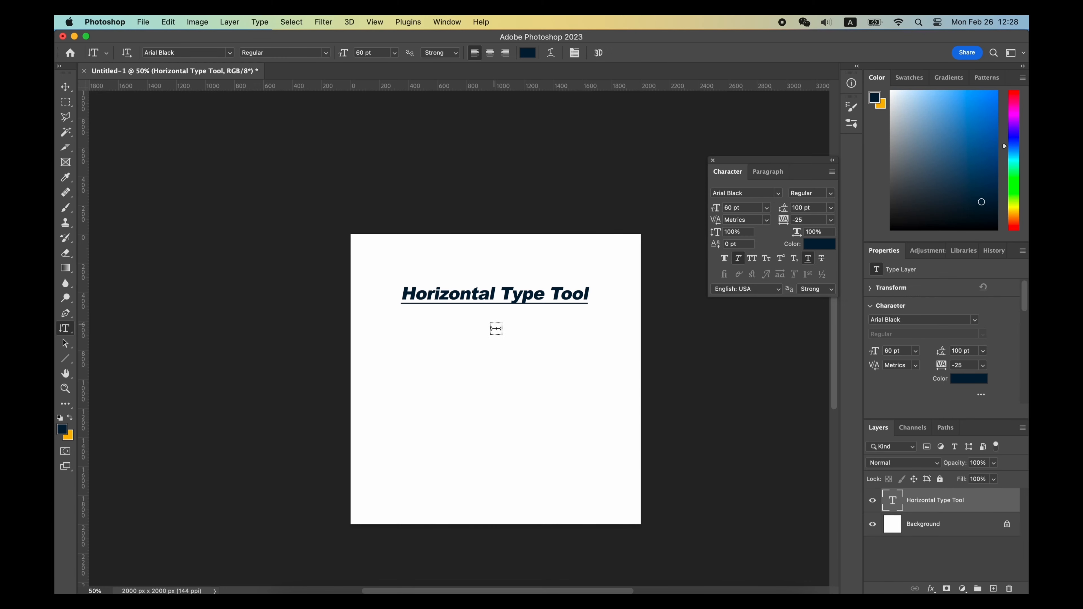
text(ert)
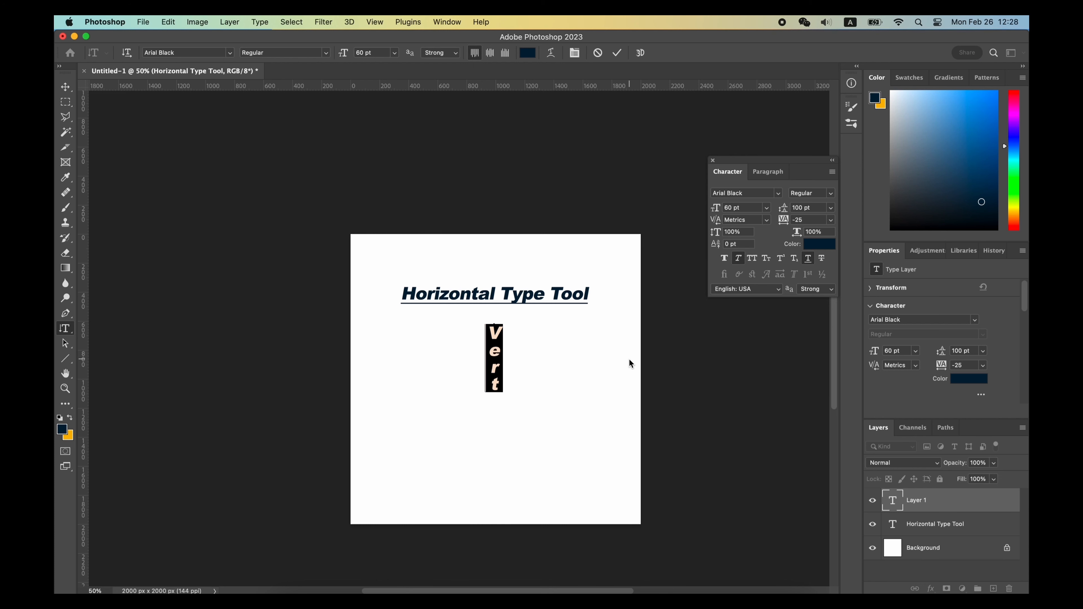
text(ical Type Toop)
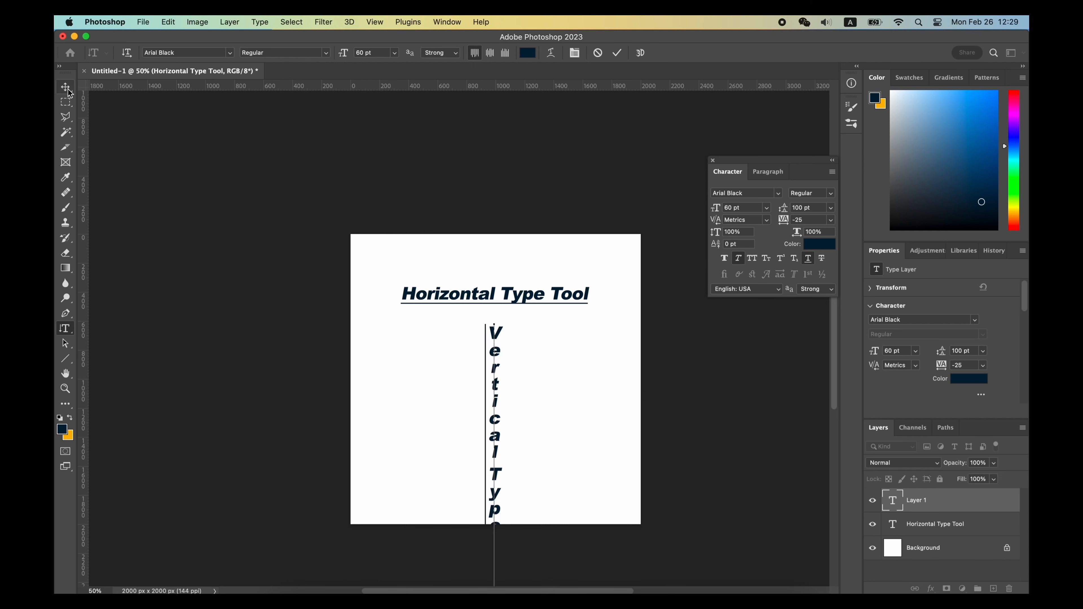
Step: Move the vertical text to the left edge of the canvas and select its last letter with the type tool
click(65, 87)
drag(507, 400, 382, 316)
click(65, 328)
drag(366, 505, 367, 526)
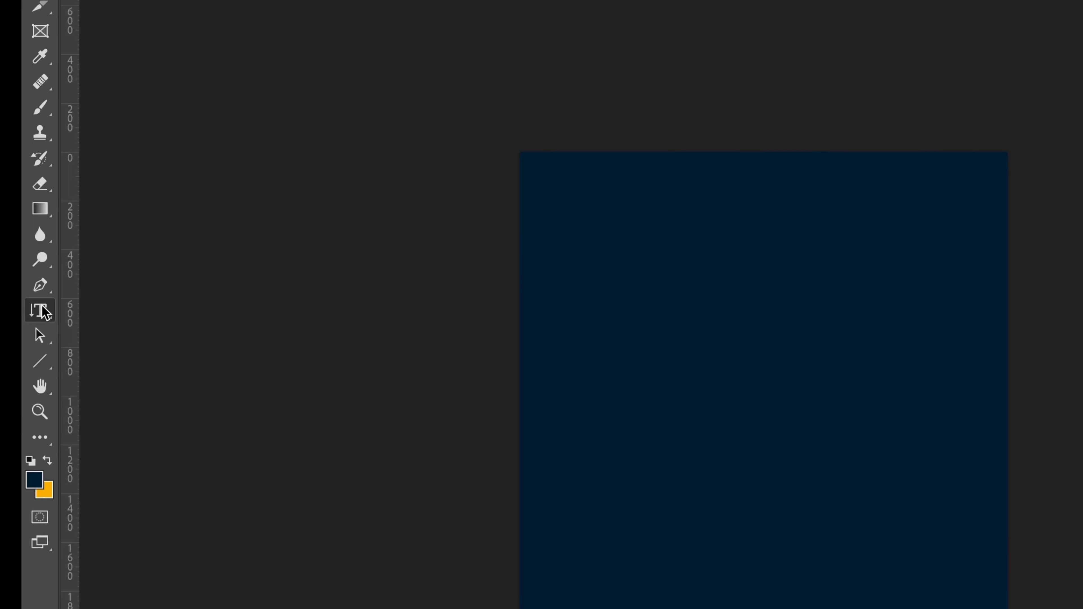
Step: Create a 72 pt "Type Mask Tool" text selection in the middle of the dark blue canvas with the Horizontal Type Mask tool
right_click(30, 303)
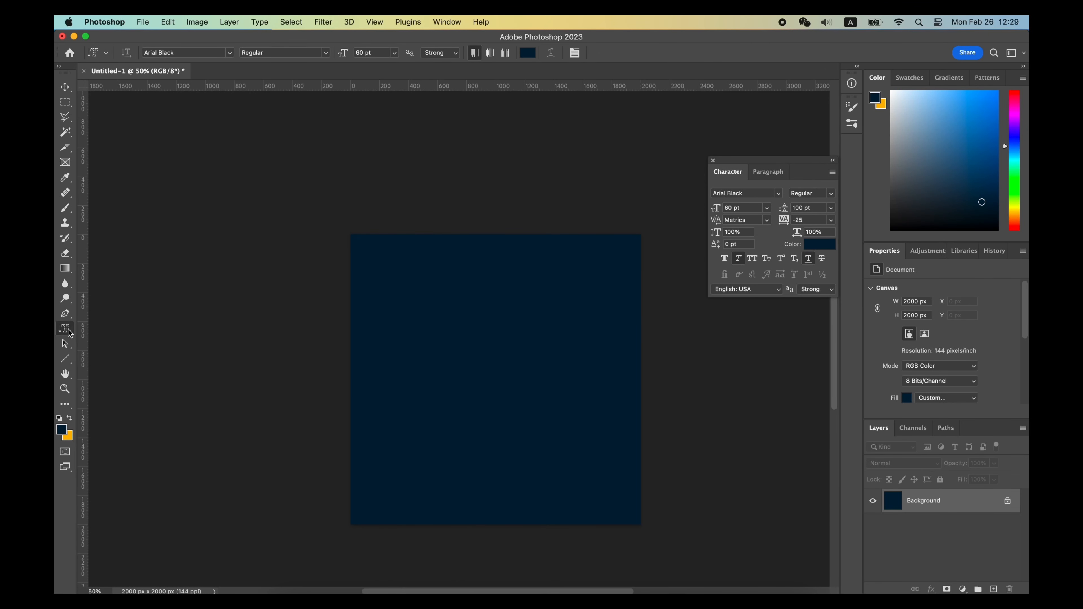
click(484, 370)
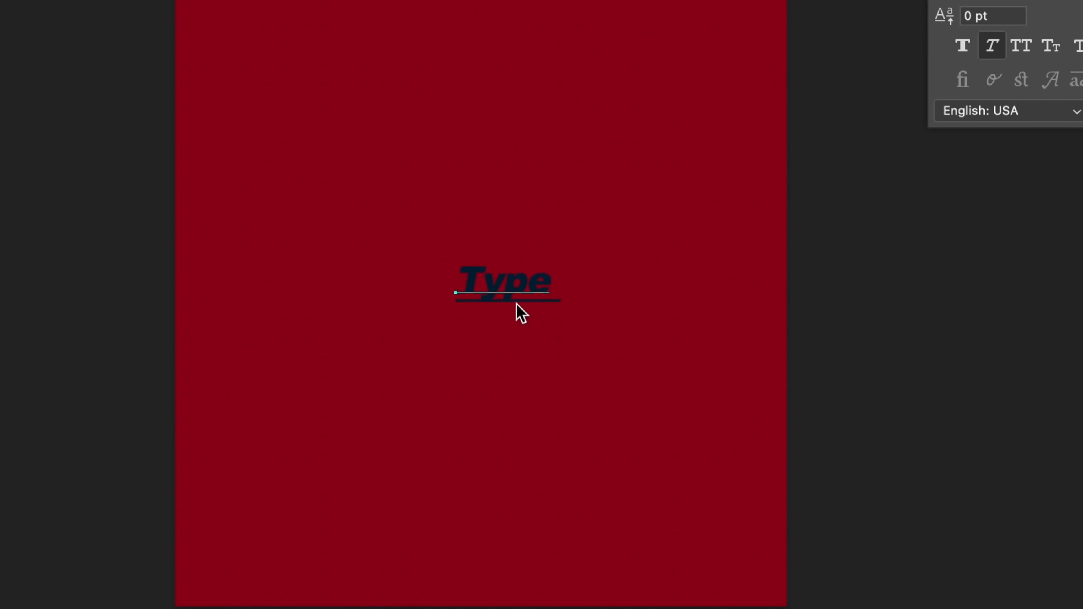
text(Type Mask Tool)
key(super+a)
click(1021, 0)
click(984, 330)
drag(603, 272, 461, 285)
key(super+Return)
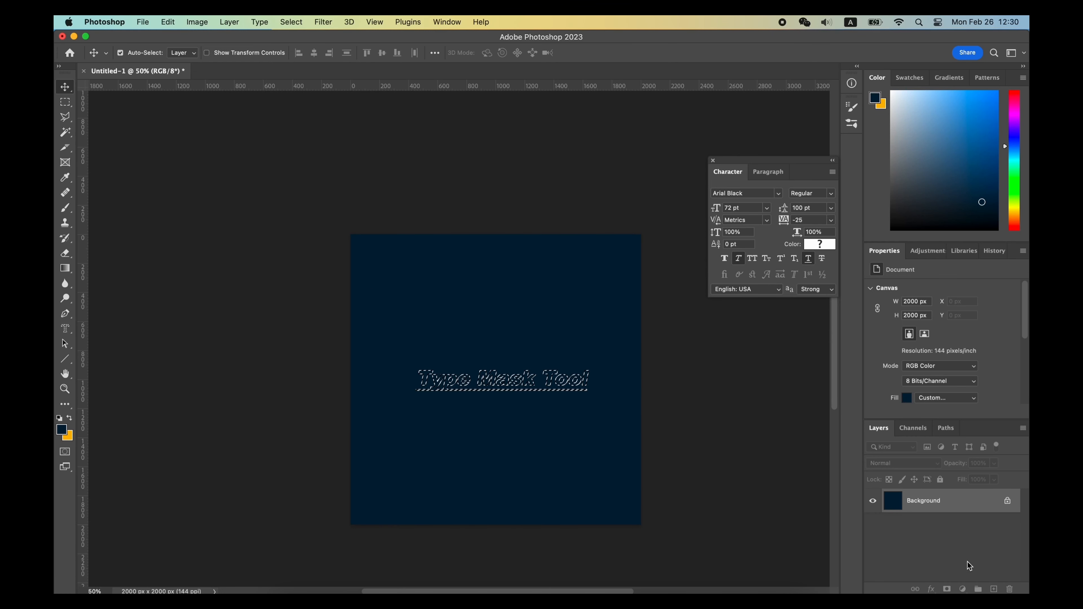
Step: Convert the locked Background into a regular layer
double_click(938, 500)
key(Return)
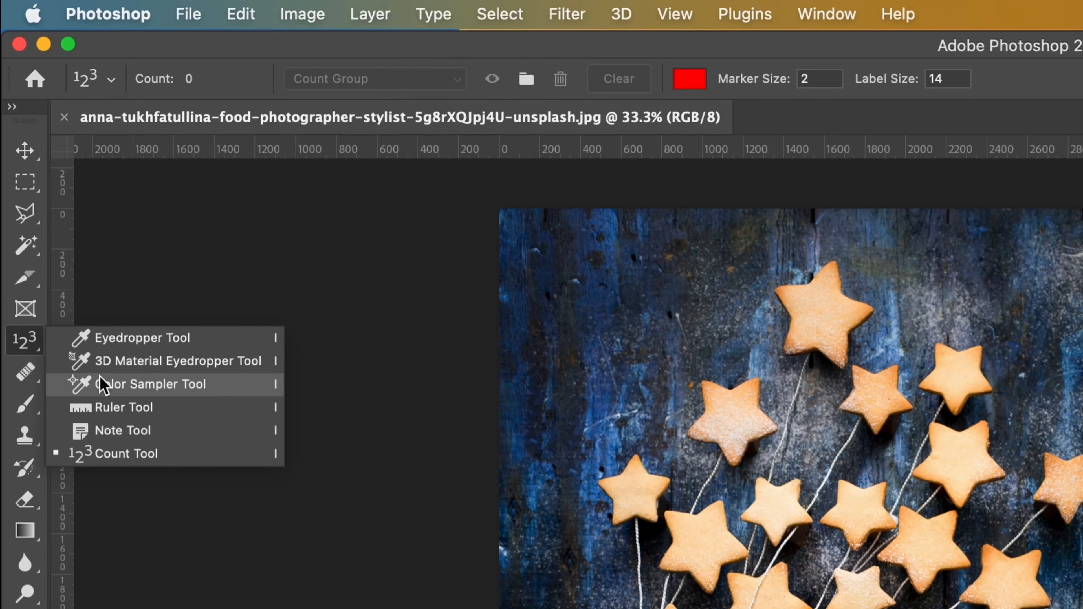
Step: Measure the string up to the topmost star cookie with the Ruler tool, and clear the measurement
click(124, 407)
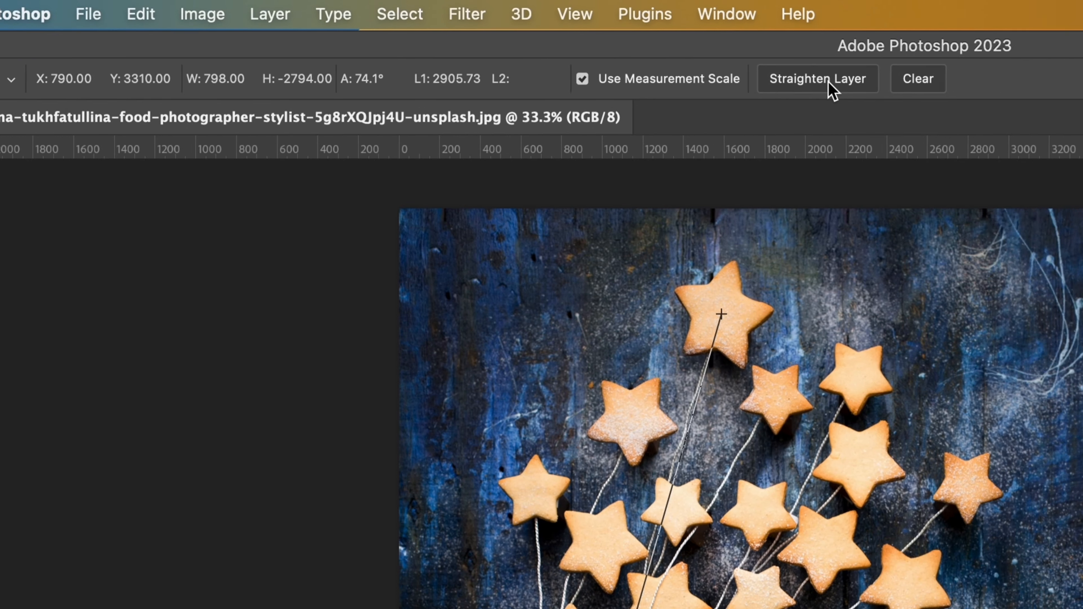
click(930, 87)
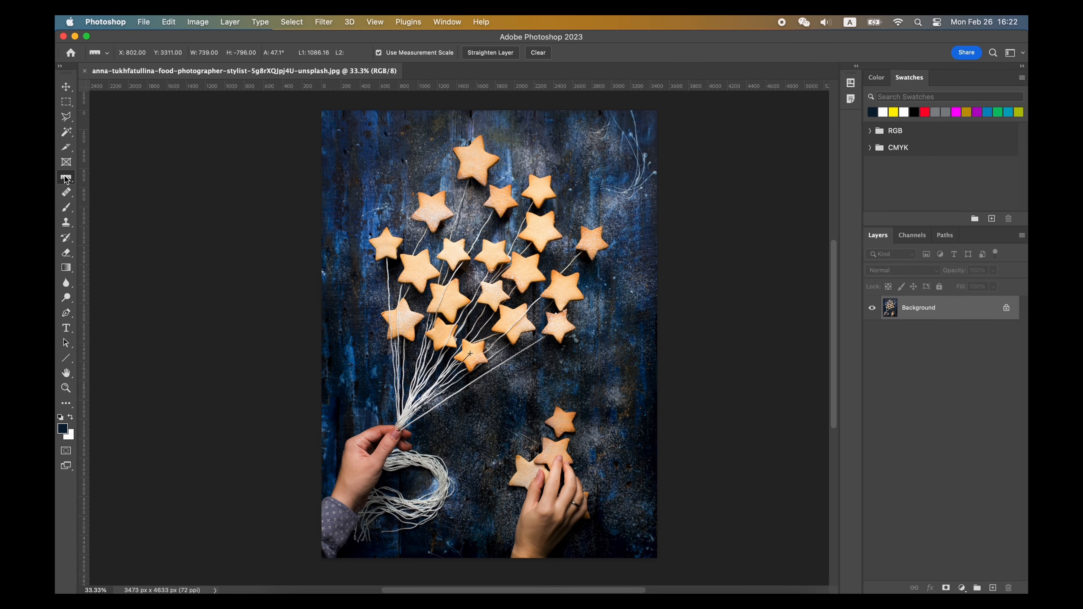
Step: Add the note "change the color" beside the small star cookie above the right hand using the Note tool
click(66, 179)
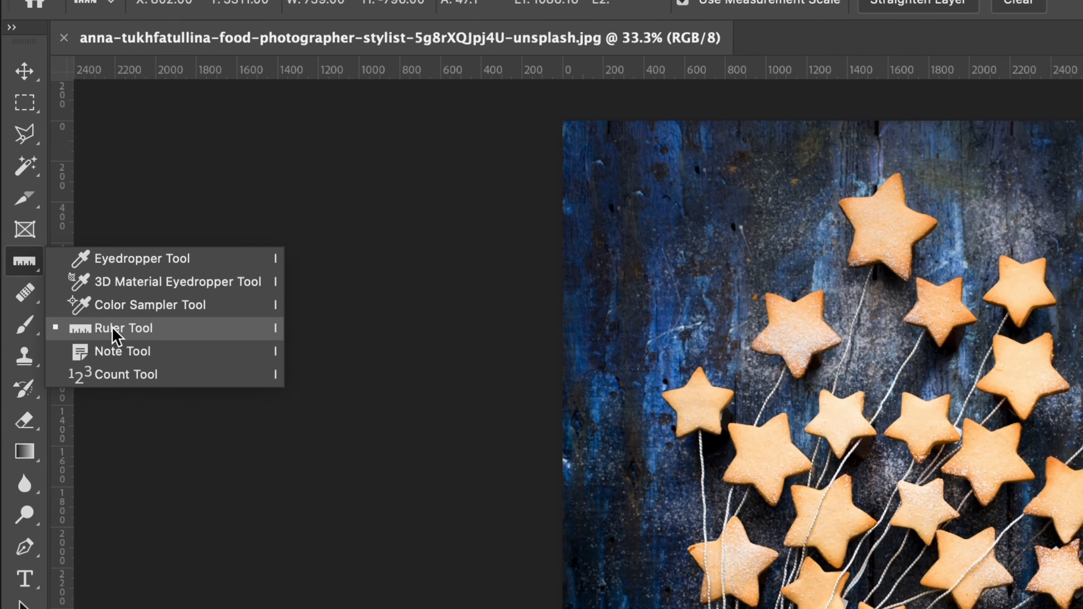
click(113, 351)
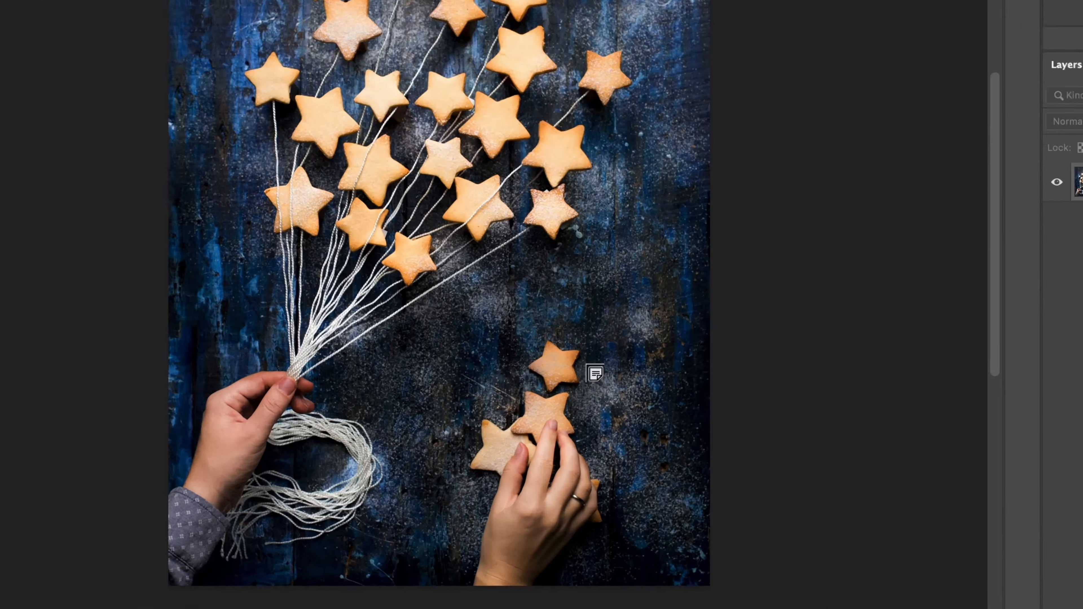
click(575, 427)
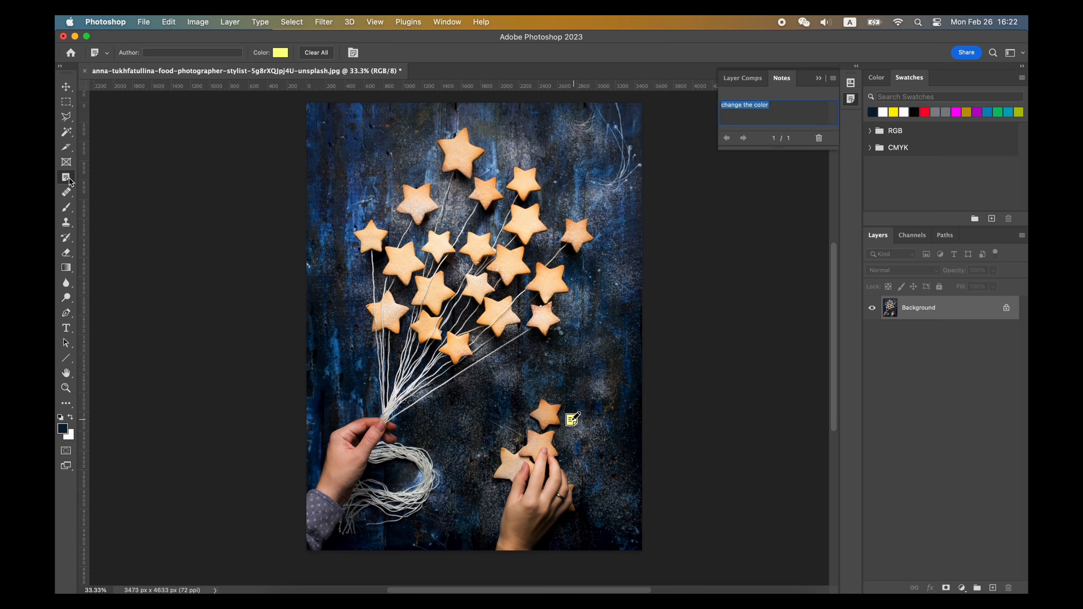
Step: Mark the four star cookies around the right hand with the Count tool
click(64, 192)
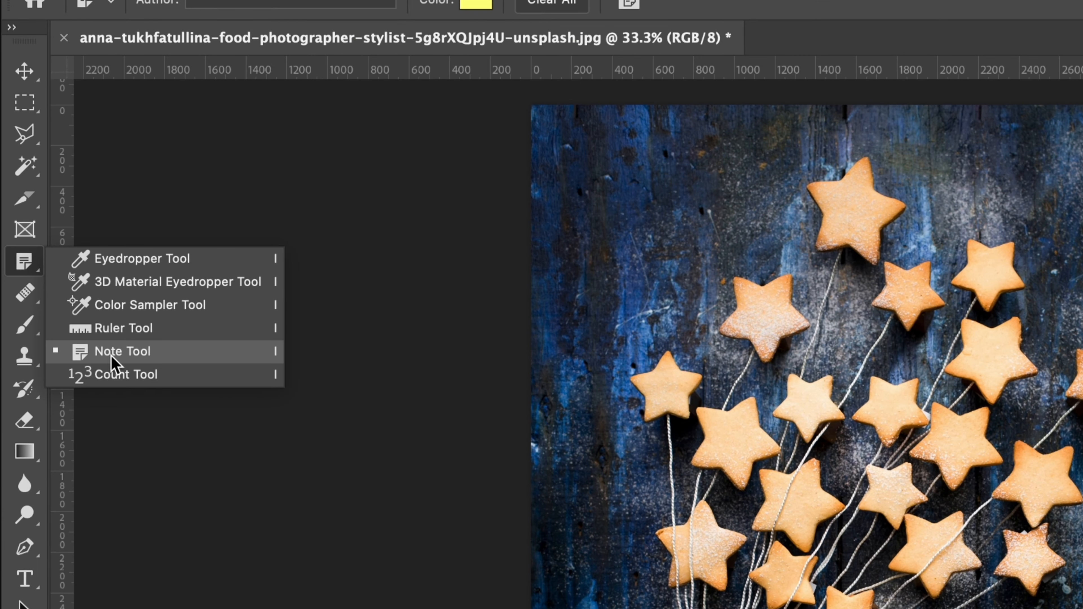
click(121, 308)
click(671, 501)
click(656, 536)
click(622, 570)
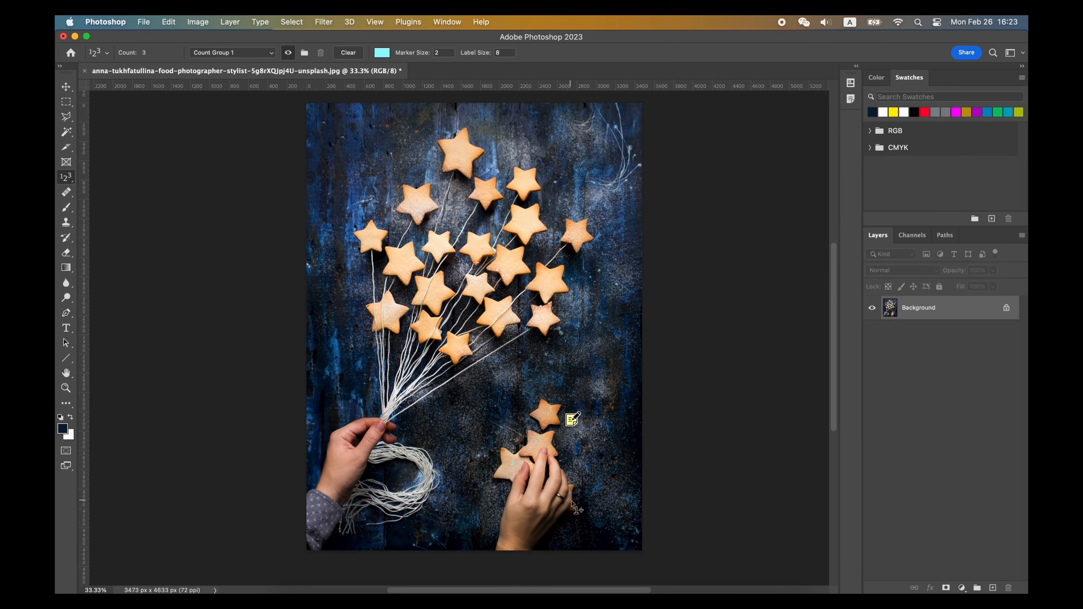
click(573, 503)
Step: Create a new count group and number the star cookies attached to the strings
click(304, 52)
click(647, 302)
click(425, 335)
Step: Set the color of the count markers to red f41c1c
click(382, 52)
click(794, 420)
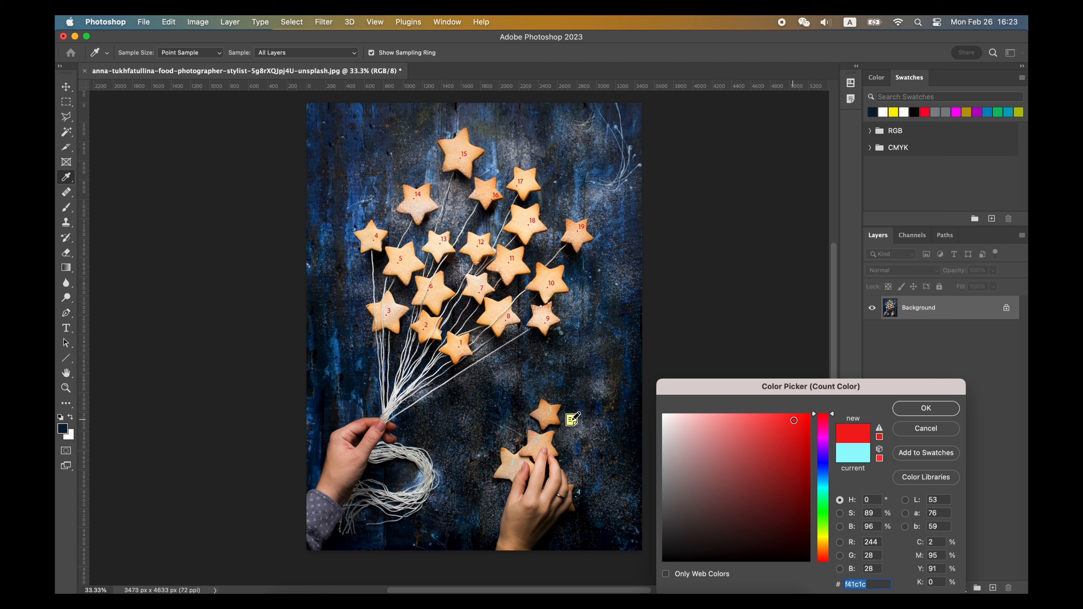
click(911, 410)
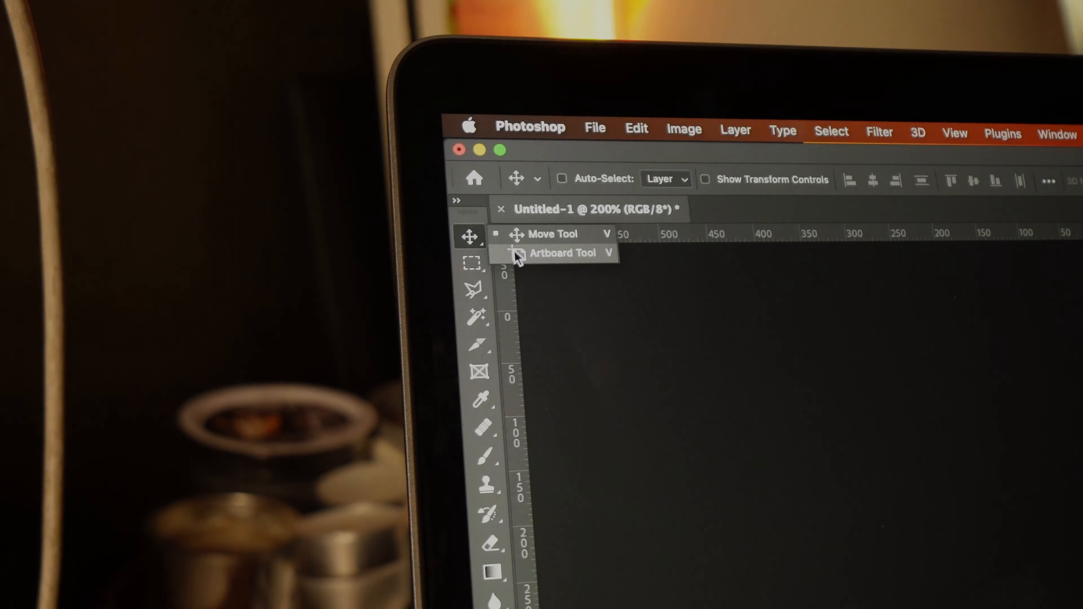
click(473, 262)
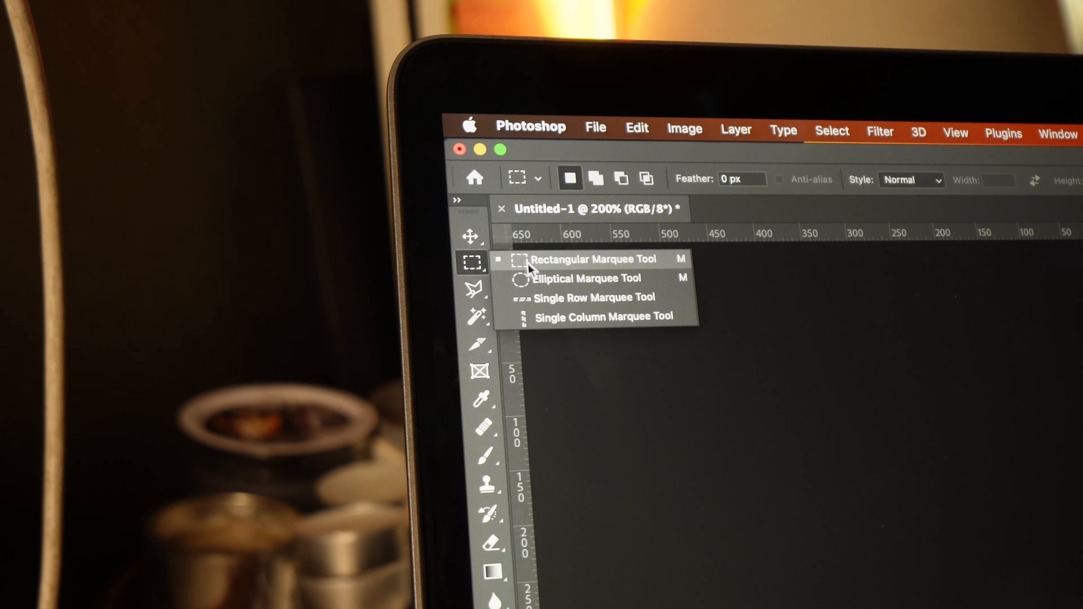
click(474, 290)
click(477, 317)
click(521, 314)
click(478, 344)
click(480, 371)
click(481, 398)
click(481, 398)
click(483, 427)
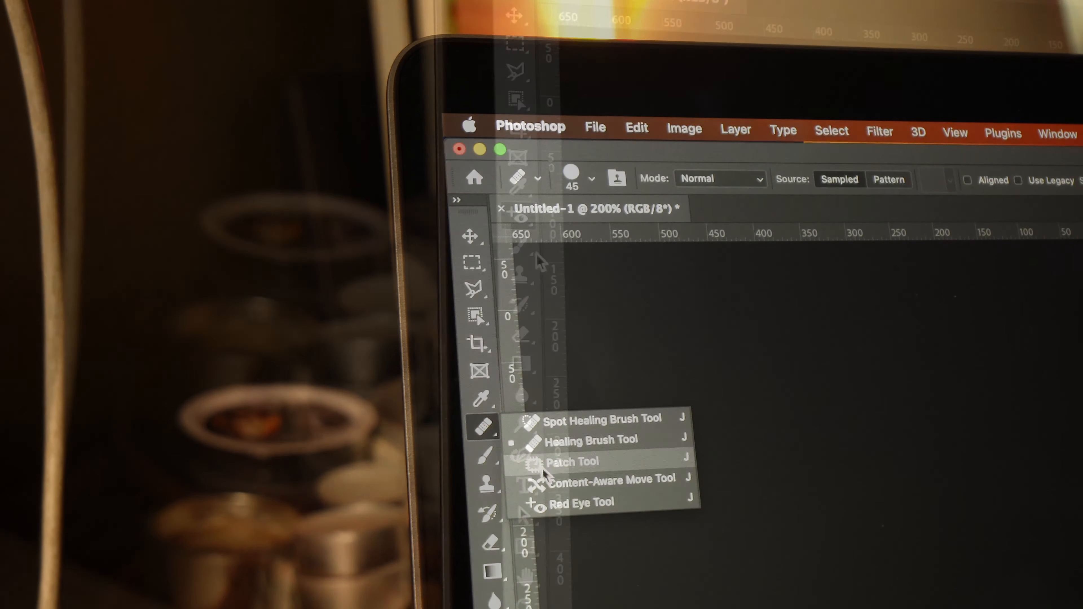
click(485, 455)
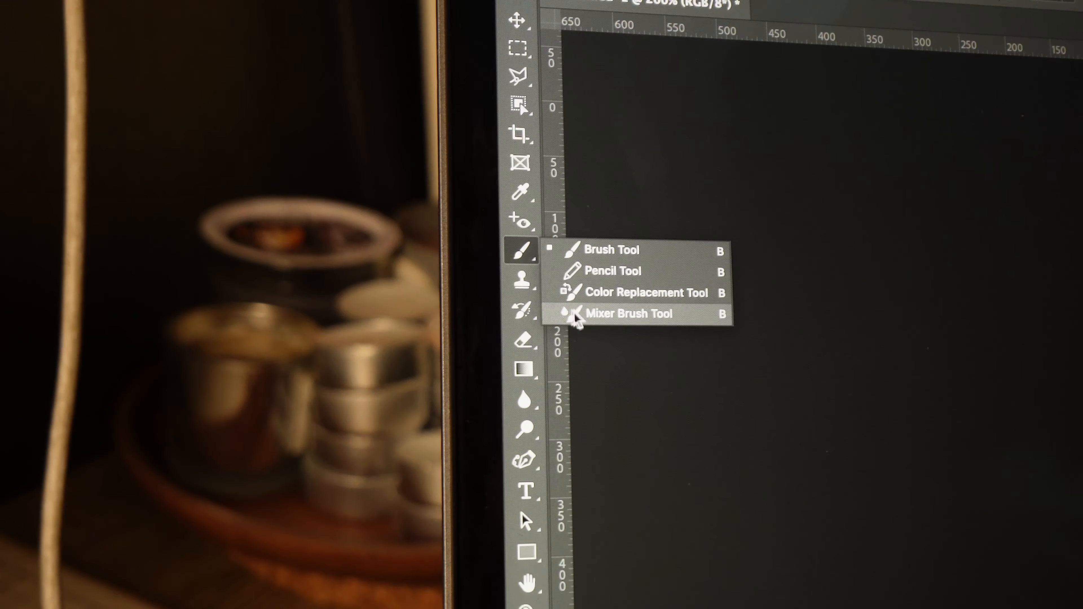
click(486, 483)
click(491, 542)
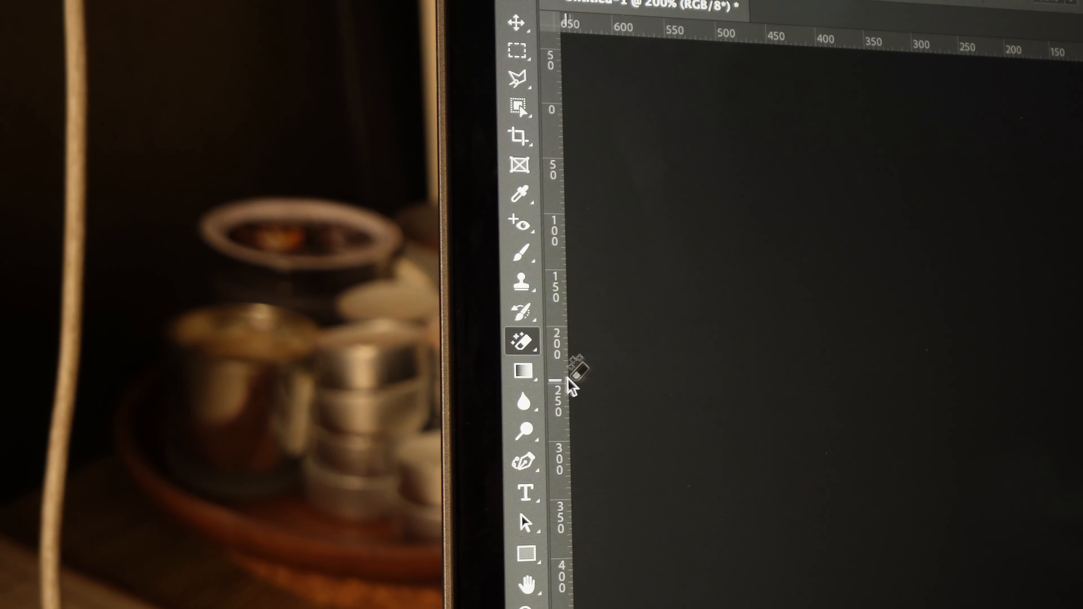
click(524, 371)
click(524, 401)
click(522, 462)
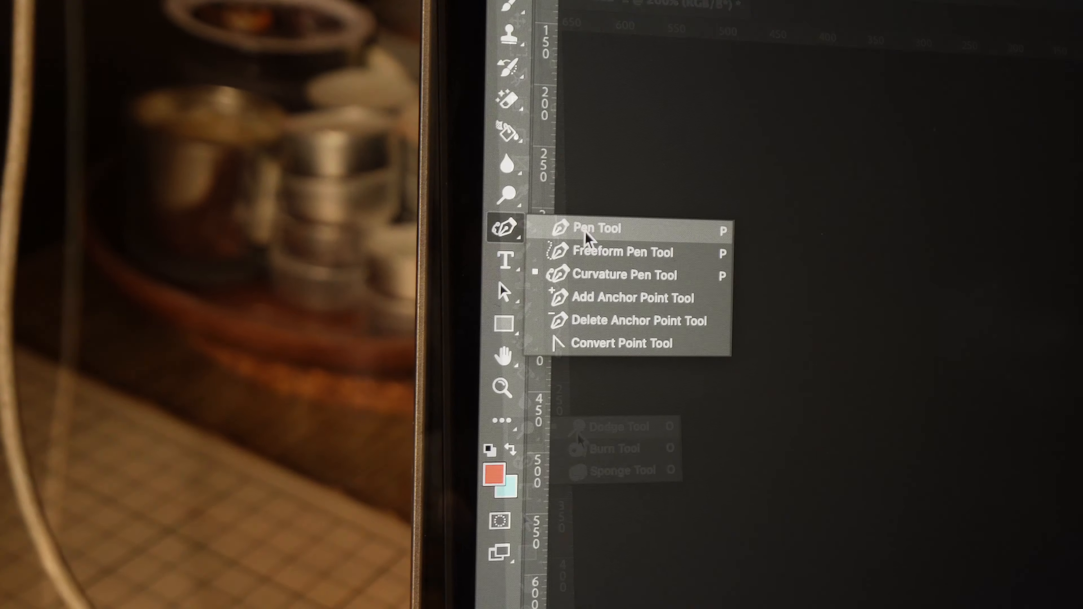
click(590, 230)
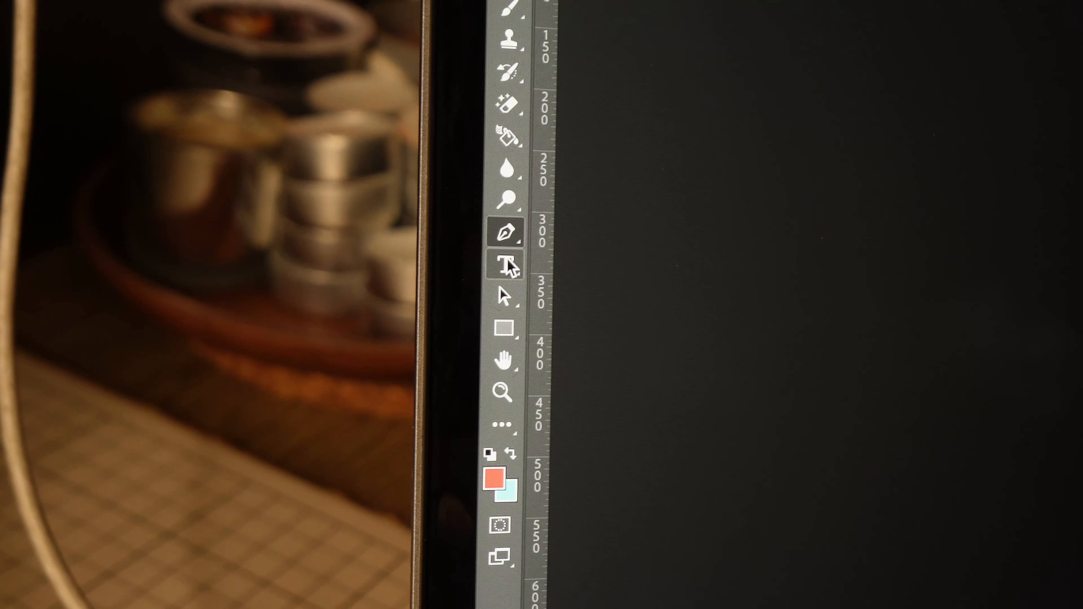
click(507, 264)
click(504, 296)
click(504, 327)
click(503, 360)
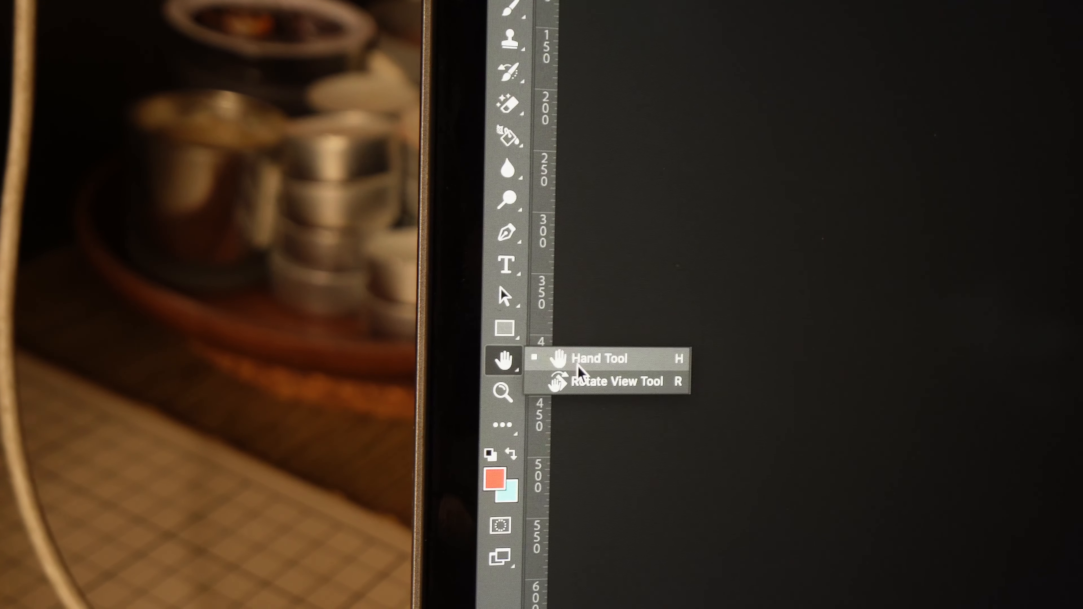